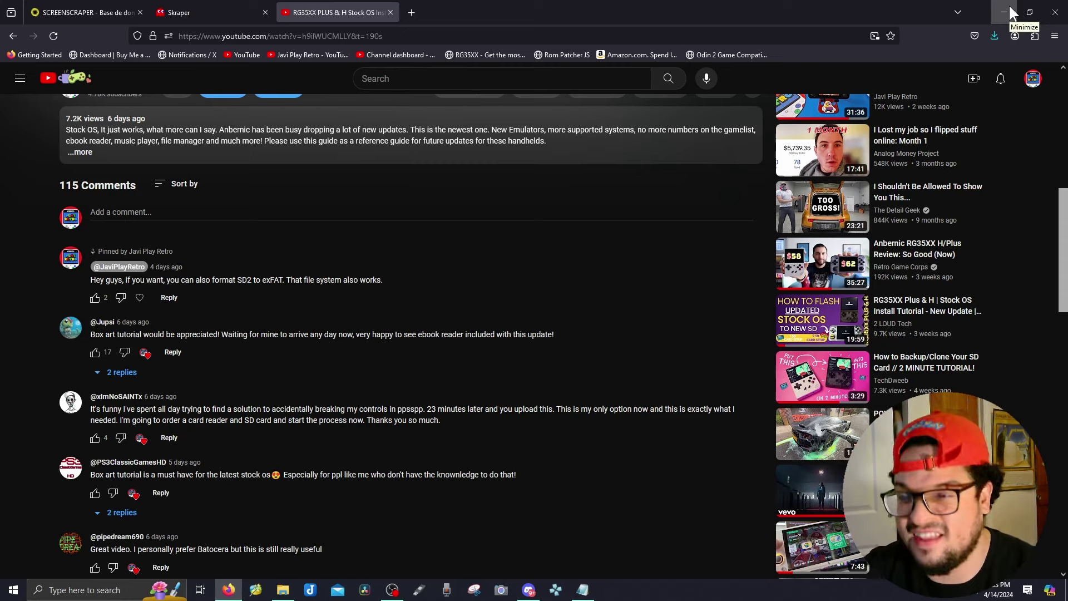
Minimize the browser, bring up the "What You'll Need" list in Notepad, and widen its window slightly.
{"action": "left_click", "coordinate": [1010, 8]}
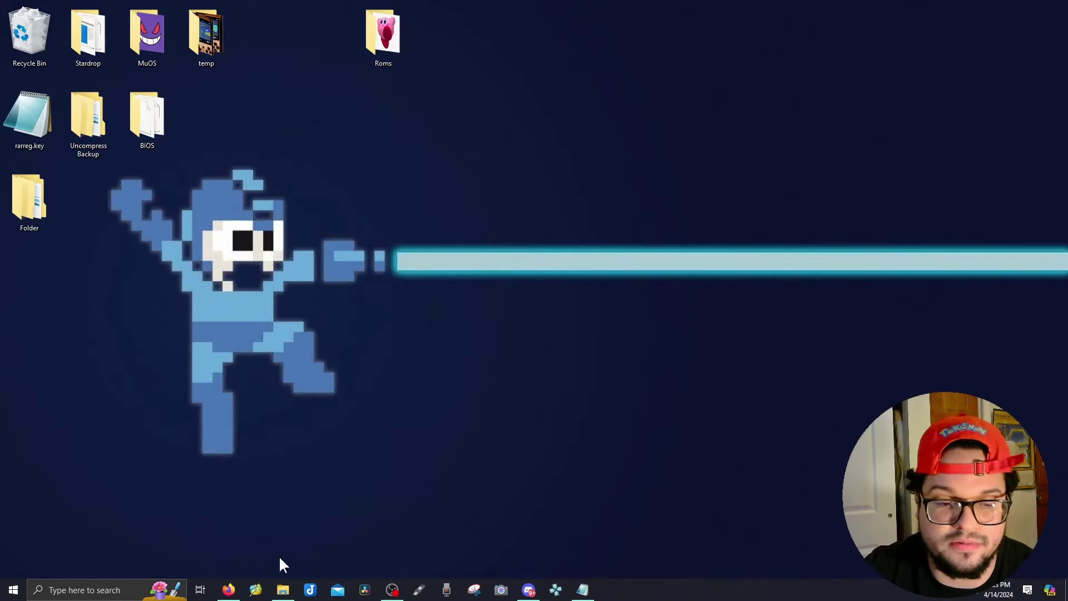
{"action": "left_click", "coordinate": [582, 589]}
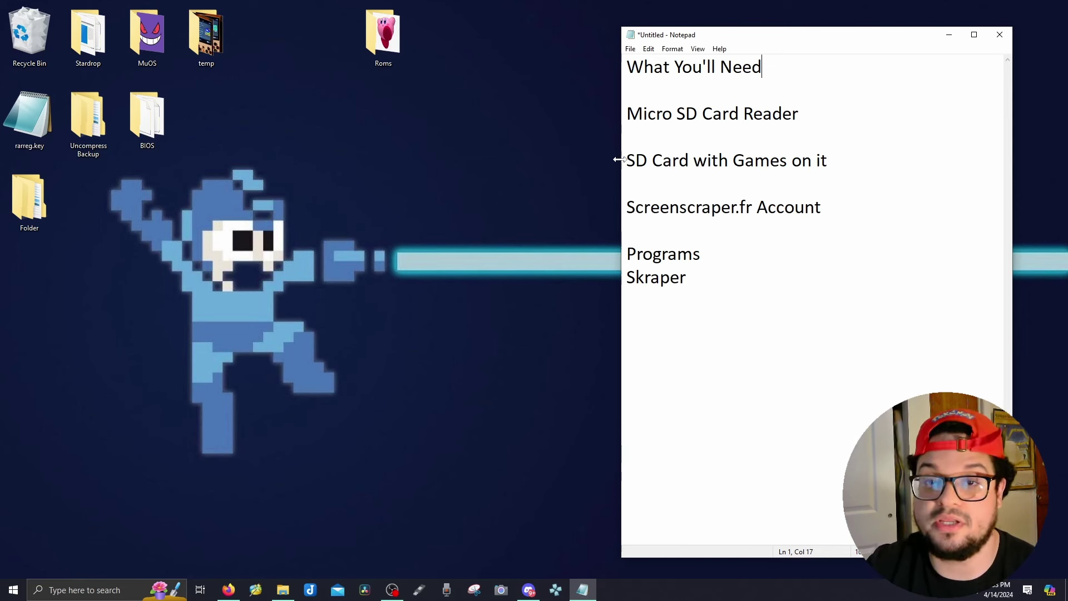
{"action": "left_click_drag", "start_coordinate": [618, 160], "coordinate": [590, 170]}
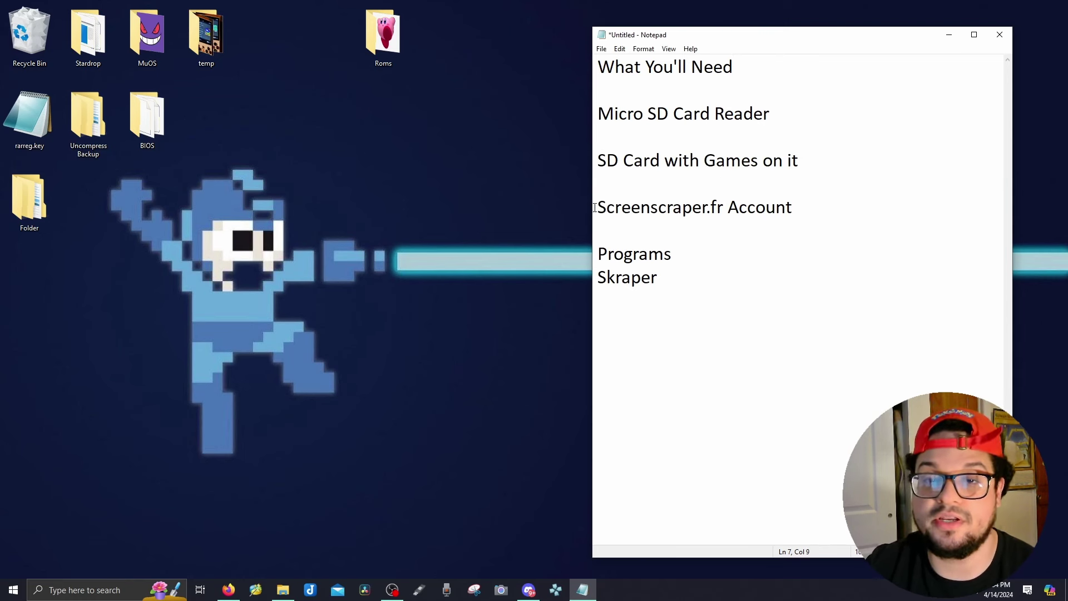
Switch to Firefox and view the ScreenScraper home page at screenscraper.fr.
{"action": "left_click", "coordinate": [229, 590]}
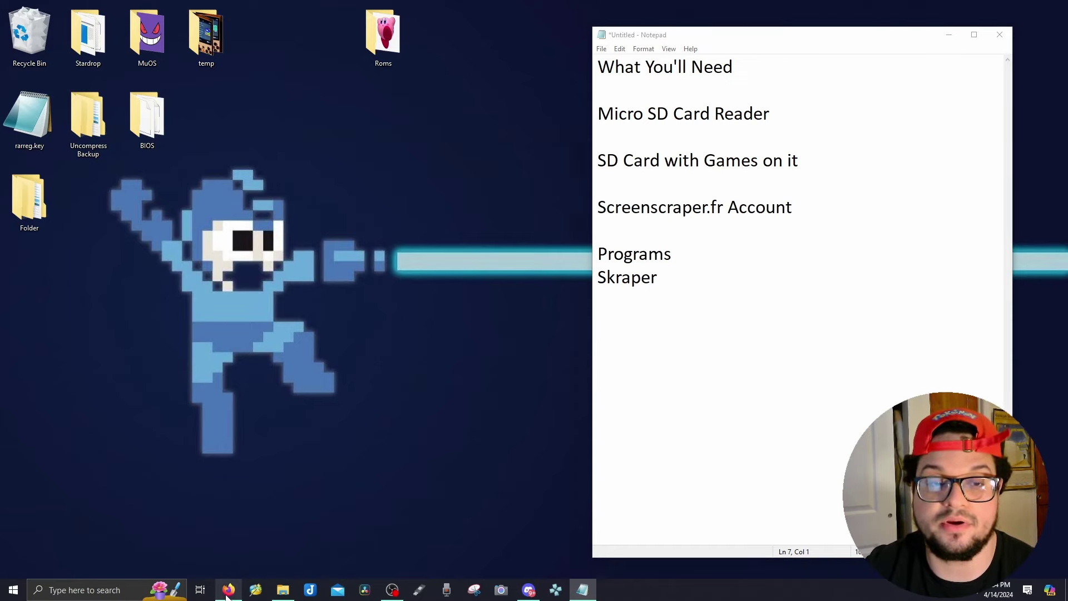
{"action": "left_click", "coordinate": [80, 12]}
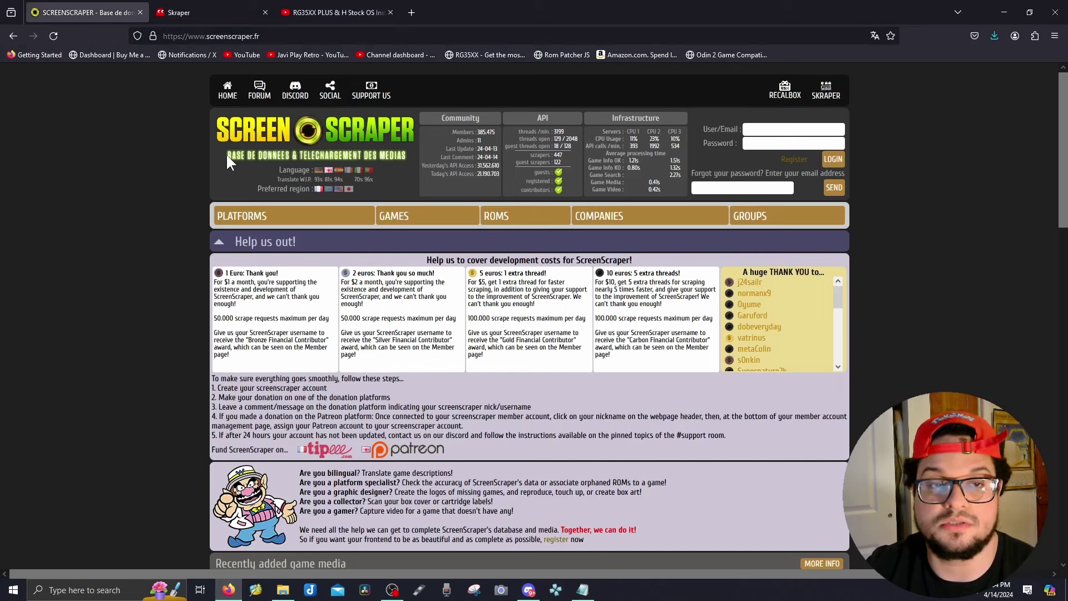
{"action": "mouse_move", "coordinate": [229, 216]}
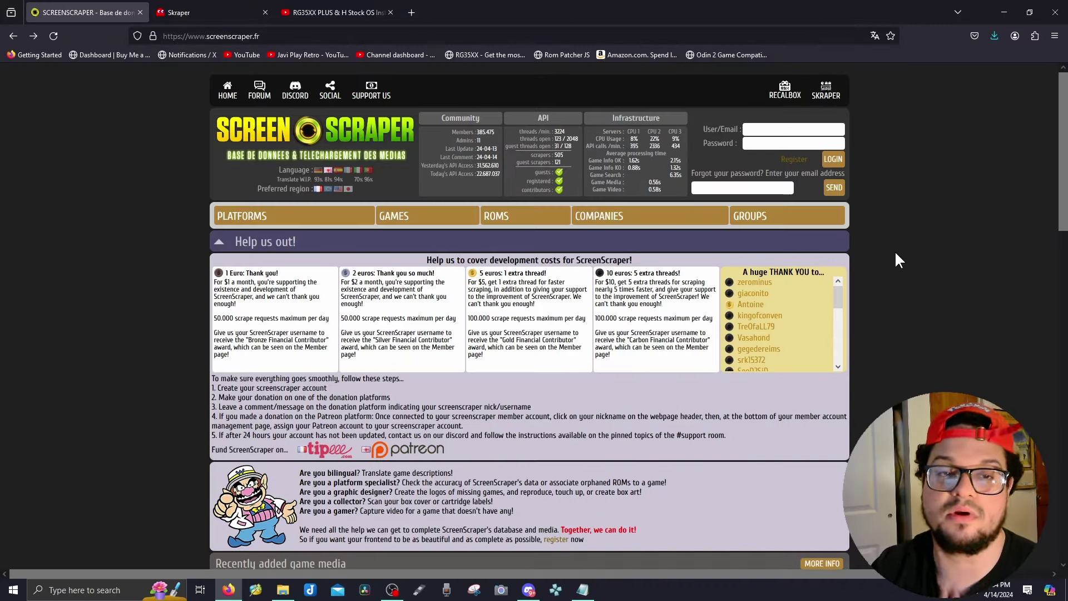
Check the programs listed in the Notepad checklist, and go to the Download section of skraper.net in Firefox.
{"action": "left_click", "coordinate": [592, 594]}
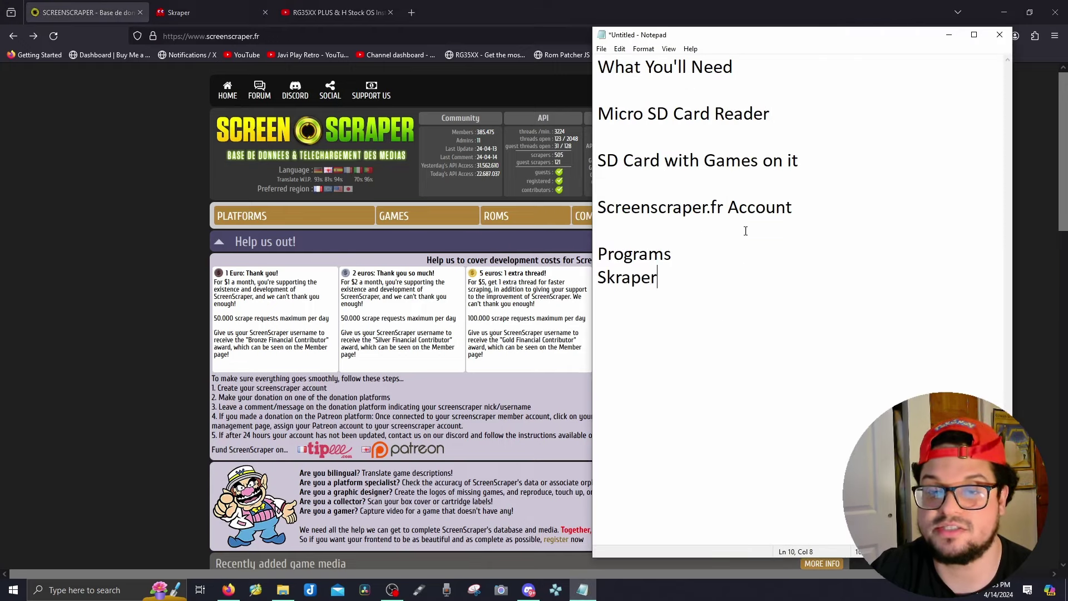
{"action": "left_click", "coordinate": [119, 156]}
{"action": "left_click", "coordinate": [184, 12]}
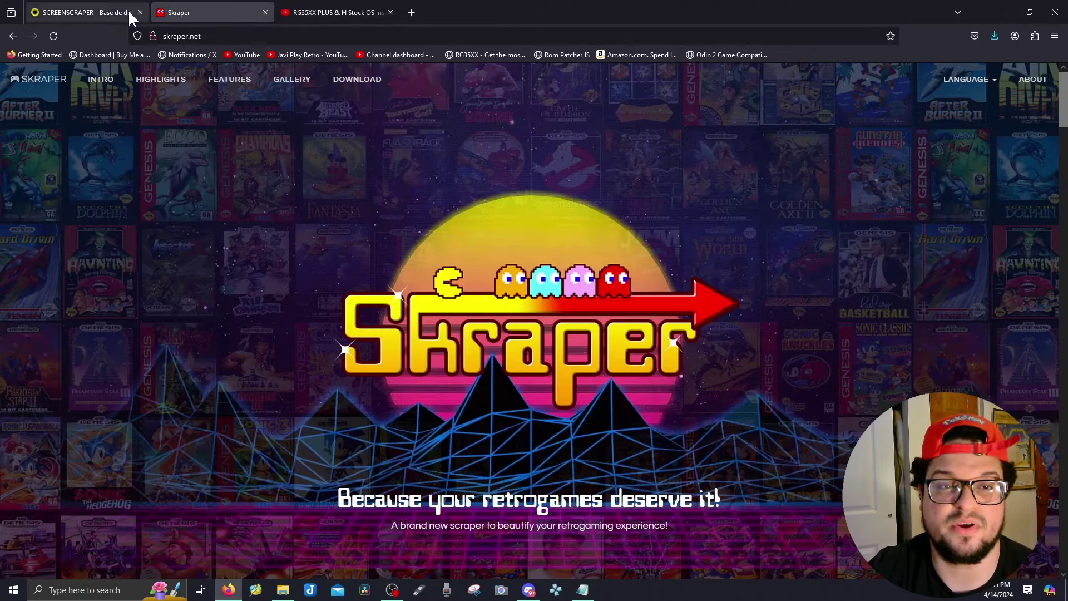
{"action": "left_click", "coordinate": [372, 81]}
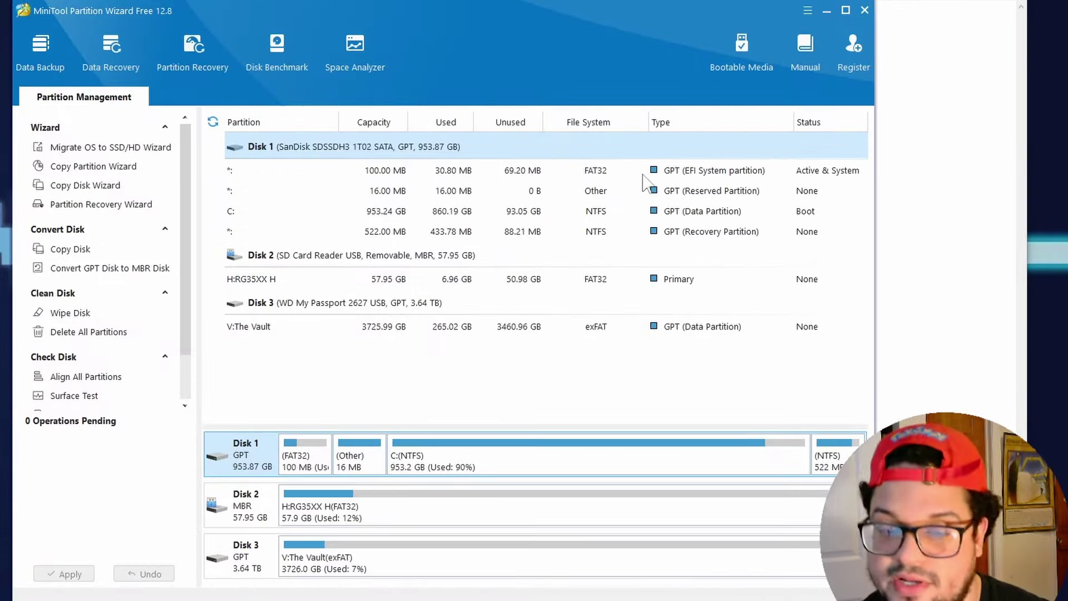
In MiniTool Partition Wizard, review the drive letters offered for the RG35XX H partition on Disk 2 without changing its letter.
{"action": "left_click", "coordinate": [376, 512]}
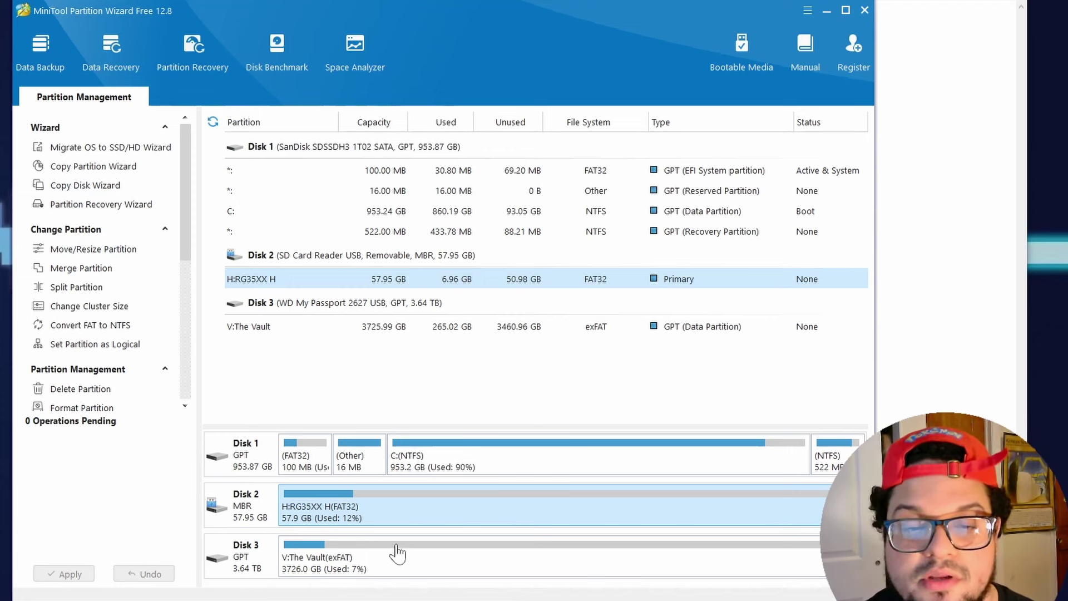
{"action": "right_click", "coordinate": [346, 510]}
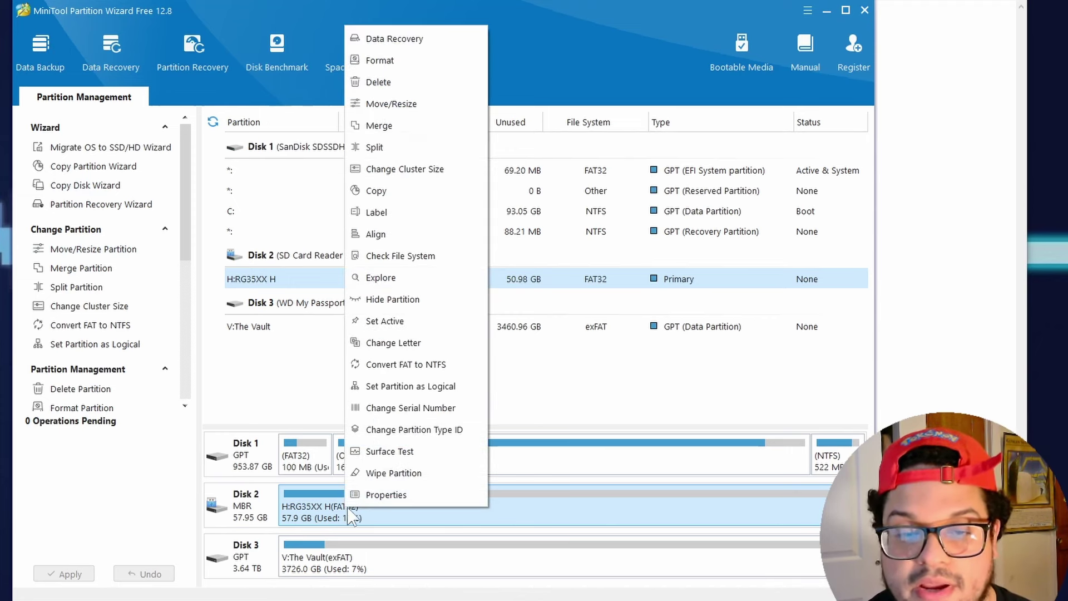
{"action": "left_click", "coordinate": [396, 343]}
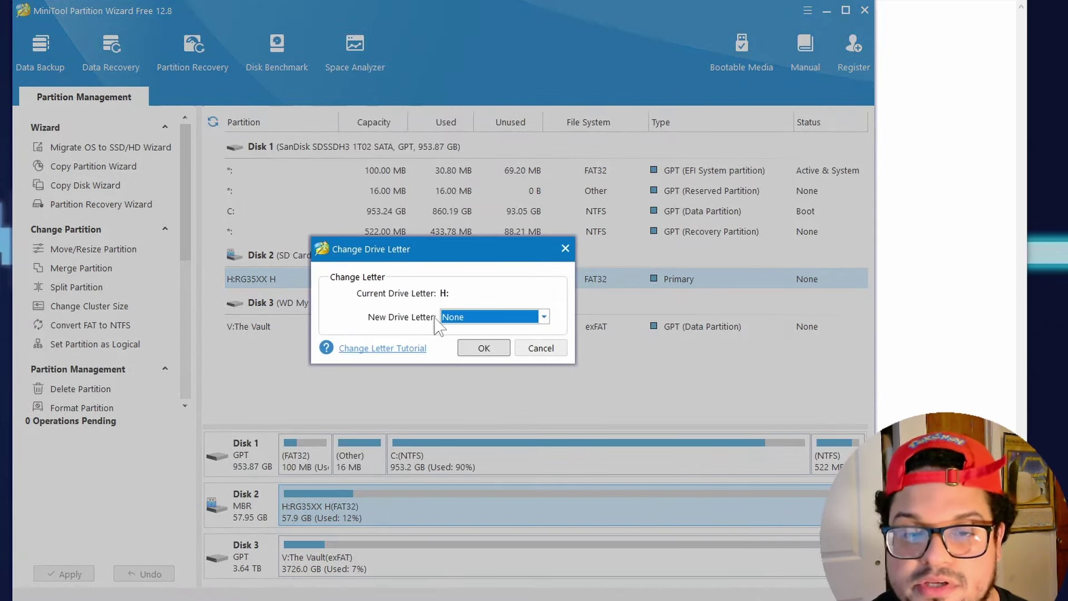
{"action": "left_click", "coordinate": [488, 318]}
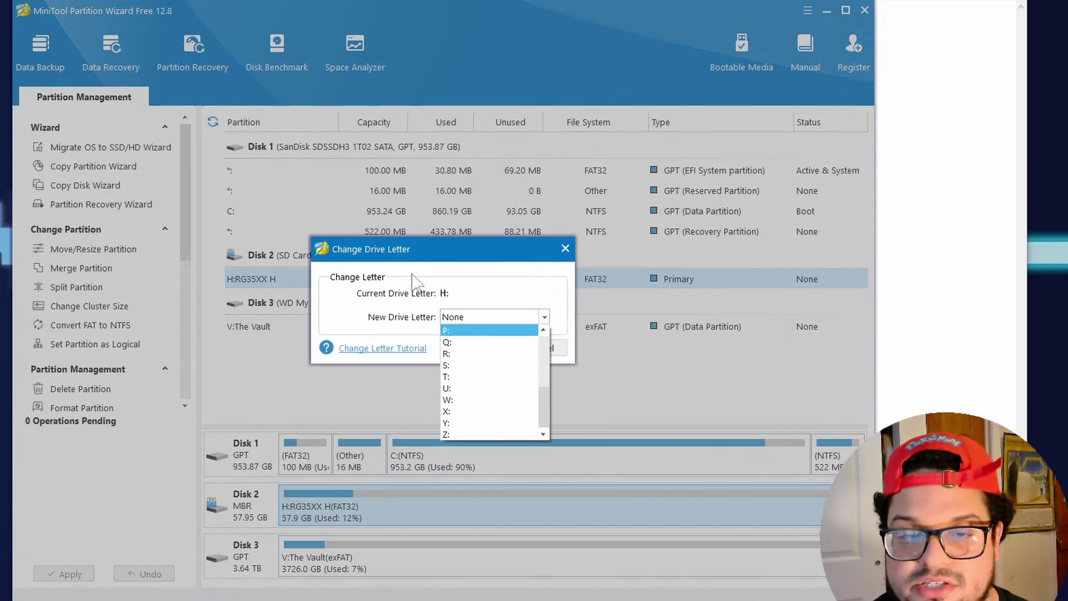
{"action": "left_click", "coordinate": [489, 330]}
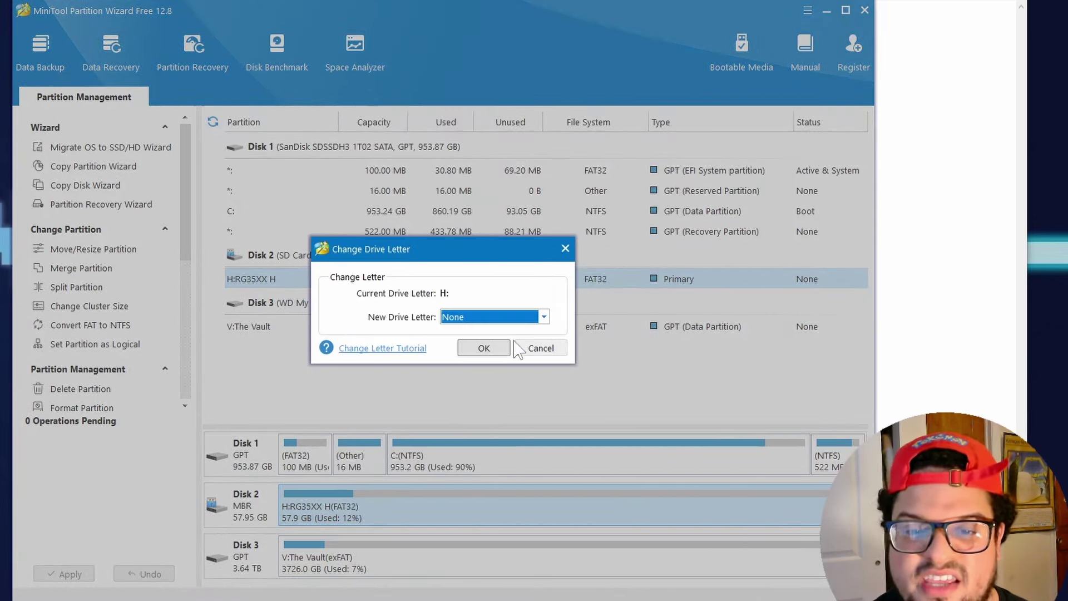
{"action": "left_click", "coordinate": [541, 349]}
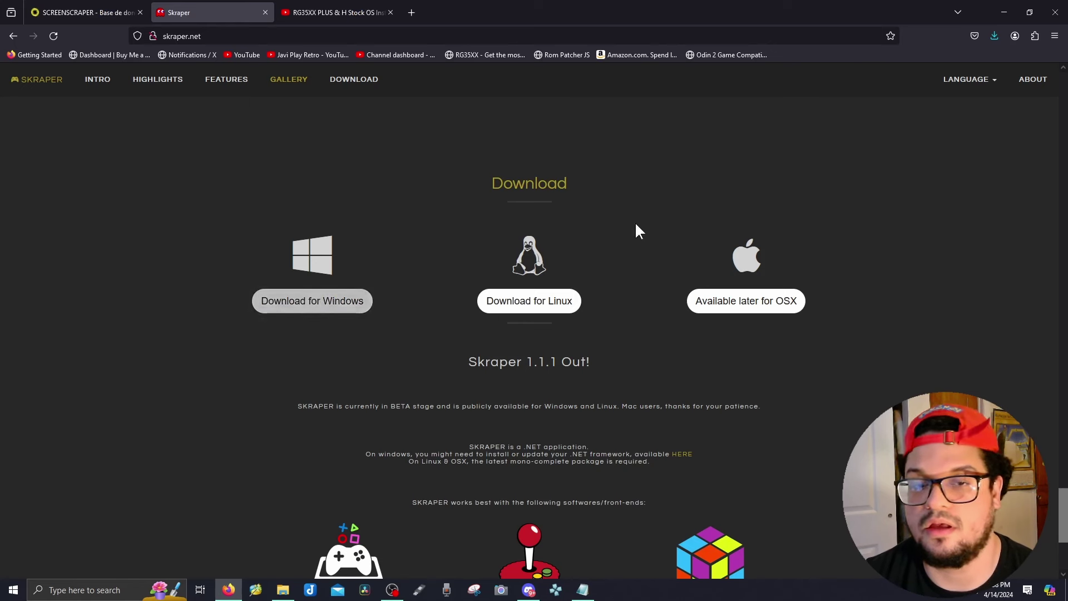
Check the browser downloads, minimize the browser, and launch SkraperUI.exe from the Skraper-1.1.1.7z archive.
{"action": "left_click", "coordinate": [991, 42]}
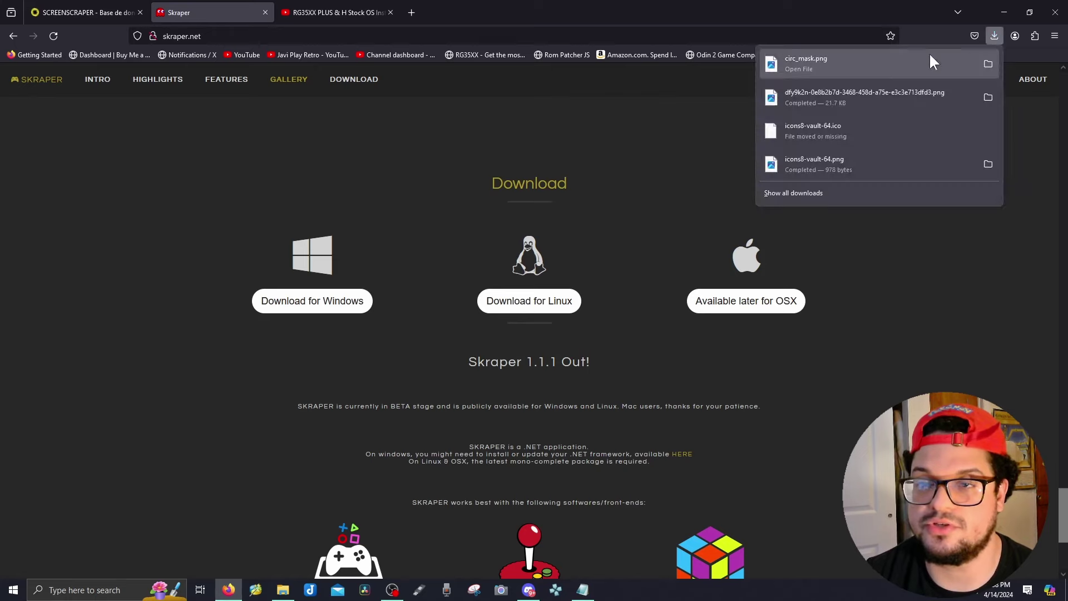
{"action": "left_click", "coordinate": [186, 248]}
{"action": "left_click", "coordinate": [1006, 13]}
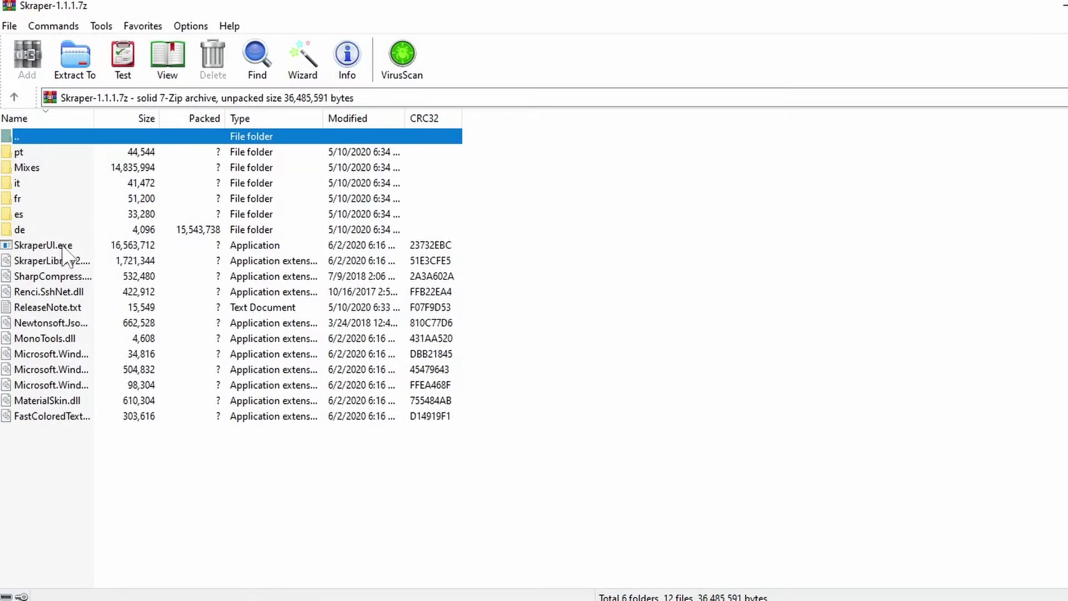
{"action": "double_click", "coordinate": [43, 245]}
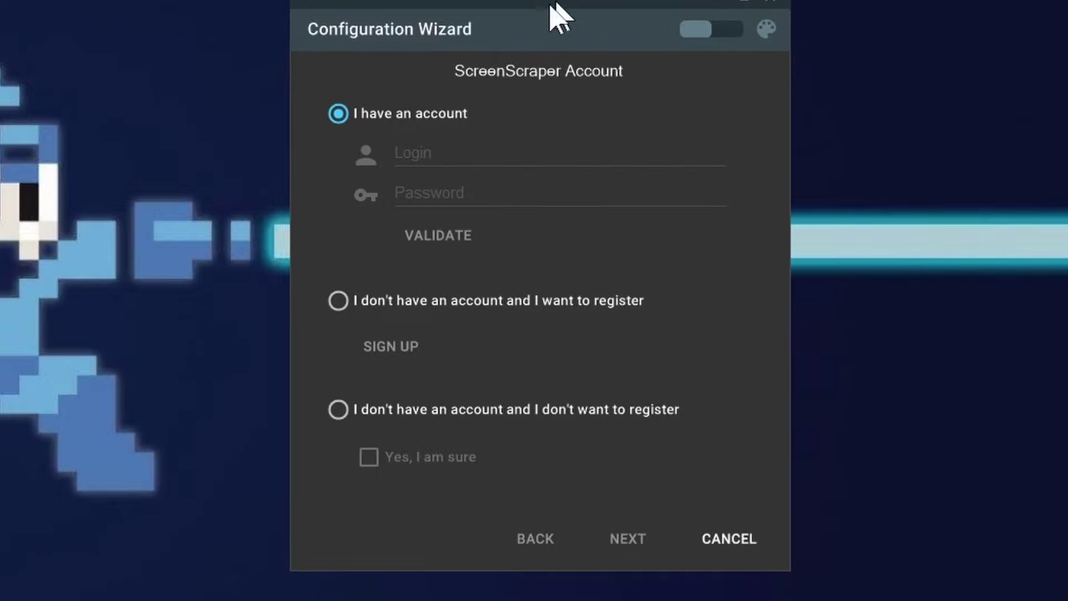
{"action": "left_click_drag", "start_coordinate": [559, 16], "coordinate": [545, 25]}
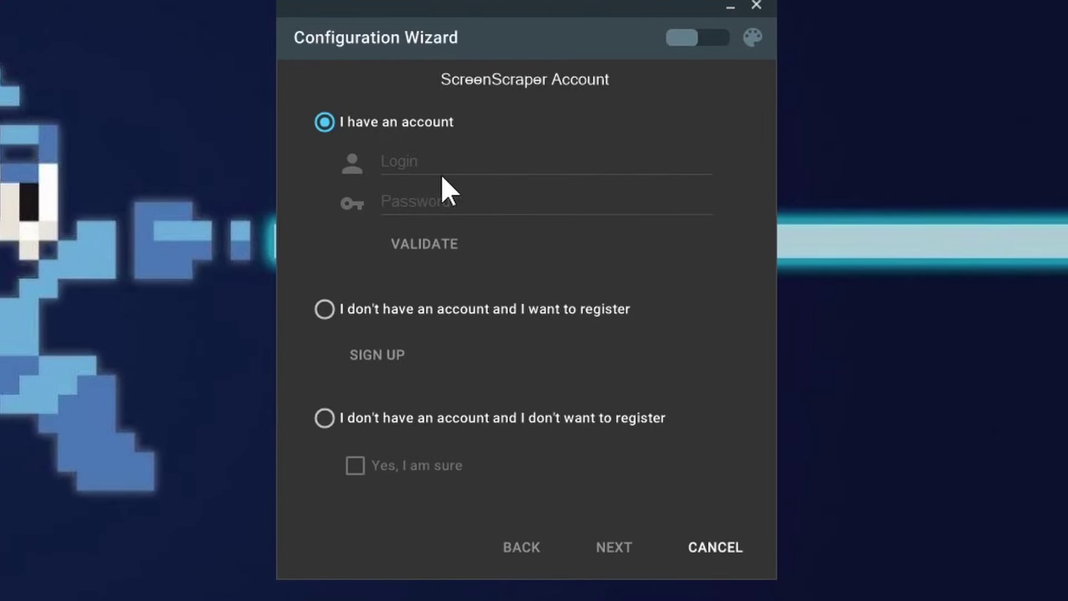
Choose the existing-account option in the Configuration Wizard, enter the ScreenScraper login and password, and validate them.
{"action": "left_click", "coordinate": [424, 173]}
{"action": "left_click", "coordinate": [325, 123]}
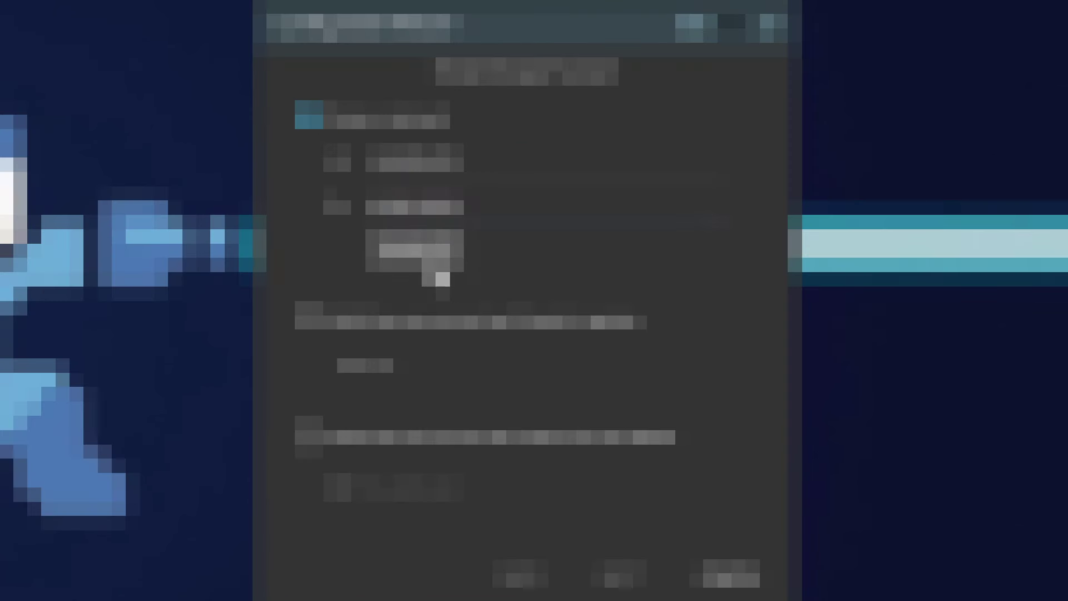
{"action": "left_click", "coordinate": [440, 245]}
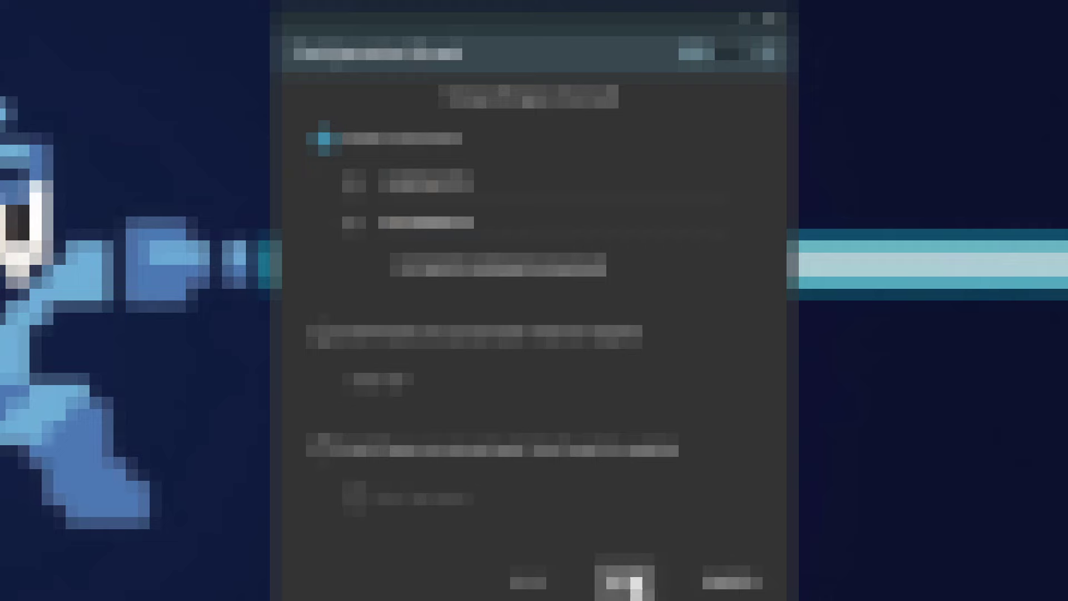
Continue to the front-end selection and choose Generic Emulation.
{"action": "left_click", "coordinate": [624, 581]}
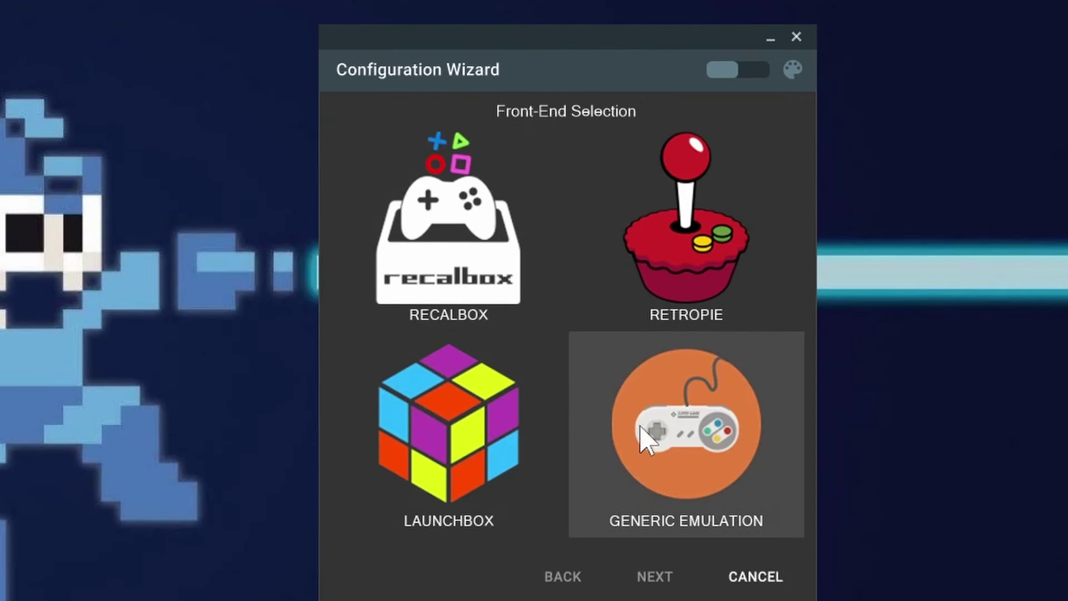
{"action": "left_click", "coordinate": [692, 482]}
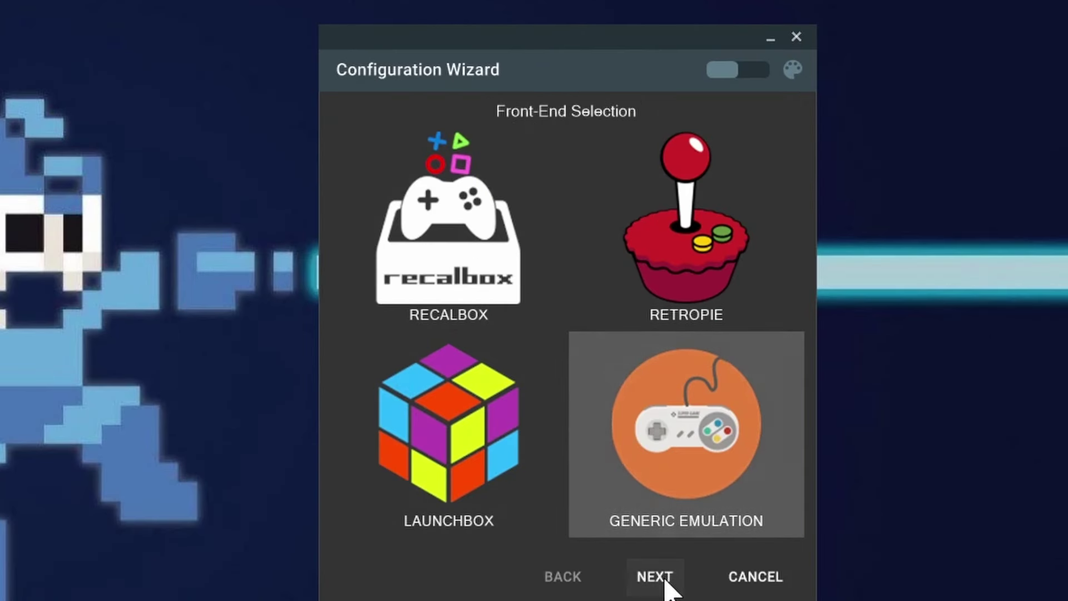
{"action": "left_click", "coordinate": [657, 577]}
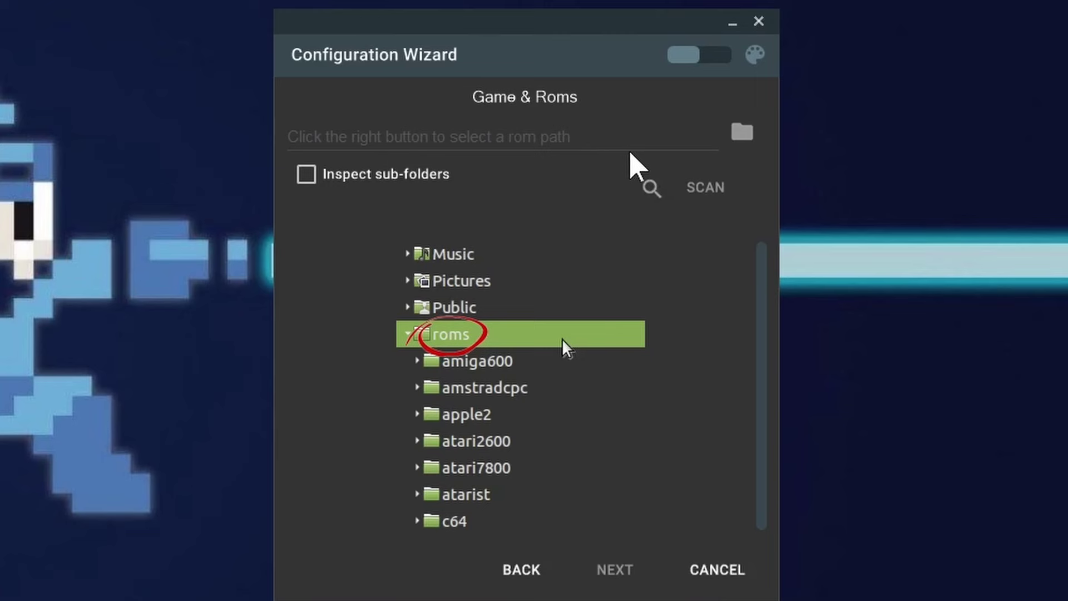
Set the wizard's rom path to the Roms folder on the RG35XX H (H:) drive.
{"action": "left_click", "coordinate": [734, 146]}
{"action": "mouse_move", "coordinate": [674, 359]}
{"action": "left_mouse_down"}
{"action": "mouse_move", "coordinate": [667, 412]}
{"action": "mouse_move", "coordinate": [680, 365]}
{"action": "left_mouse_up"}
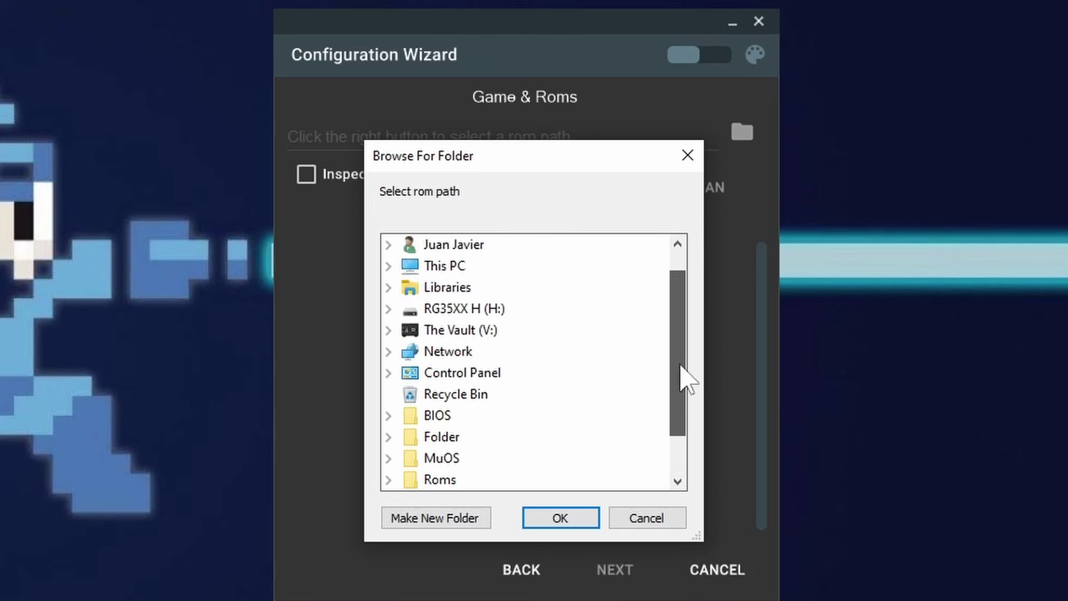
{"action": "left_click", "coordinate": [420, 309]}
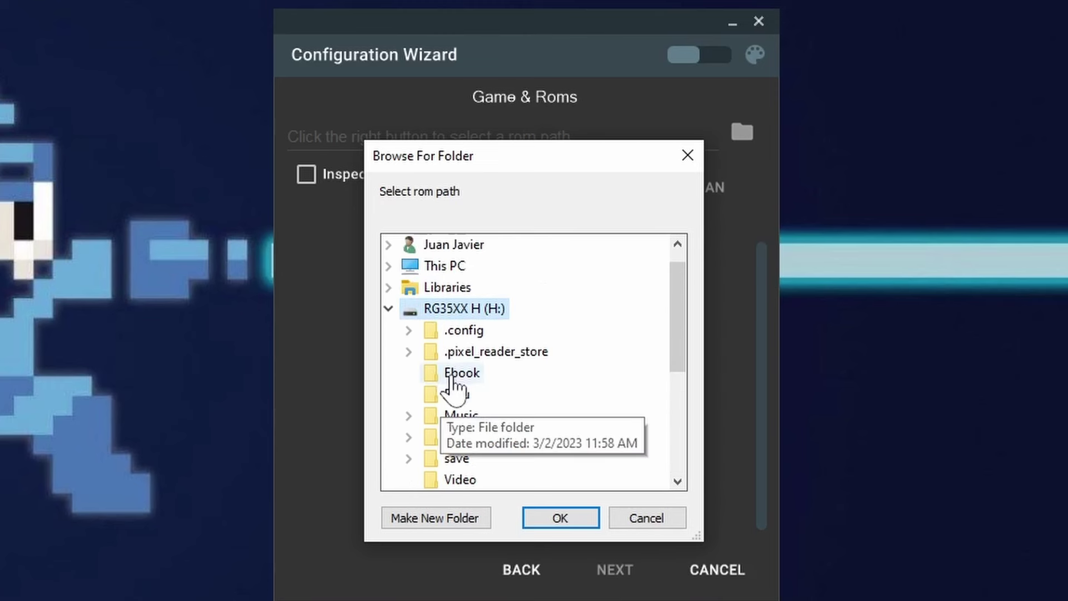
{"action": "scroll", "coordinate": [462, 401], "scroll_direction": "down", "scroll_amount": 2}
{"action": "scroll", "coordinate": [468, 422], "scroll_direction": "up", "scroll_amount": 2}
{"action": "double_click", "coordinate": [466, 437]}
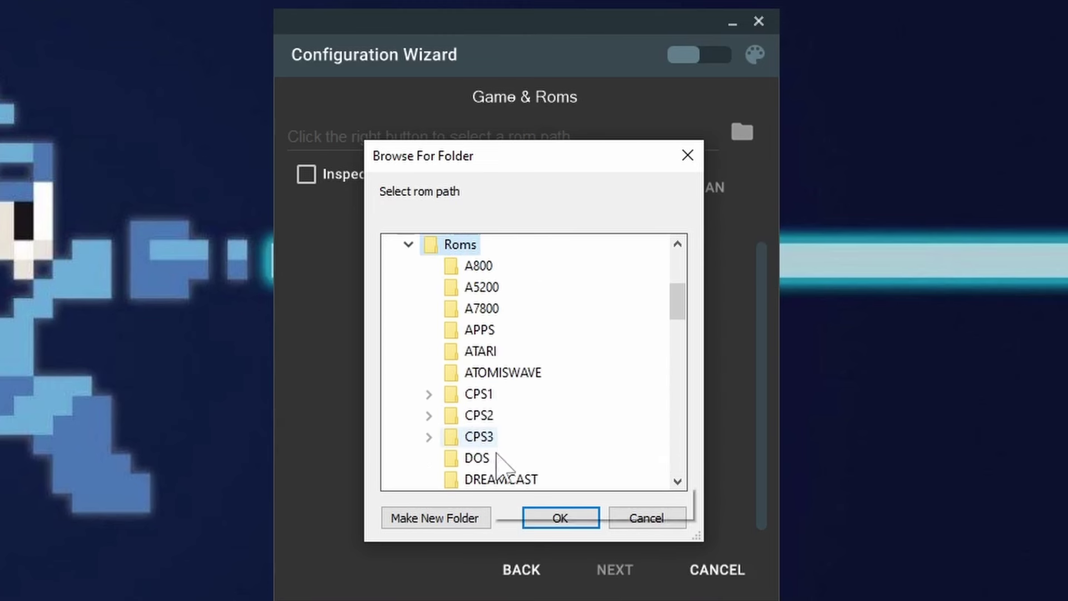
{"action": "left_click", "coordinate": [554, 520]}
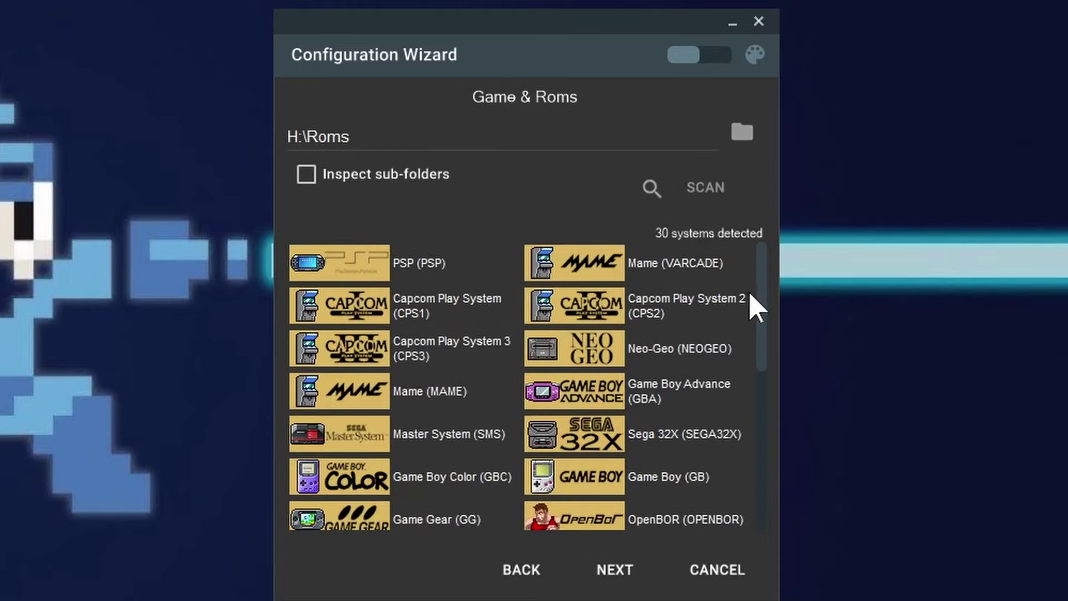
Review the detected systems, and proceed through the wizard with the default media selection for GenericRetrogaming.
{"action": "left_click_drag", "start_coordinate": [761, 292], "coordinate": [742, 501]}
{"action": "scroll", "coordinate": [425, 346], "scroll_direction": "up", "scroll_amount": 2}
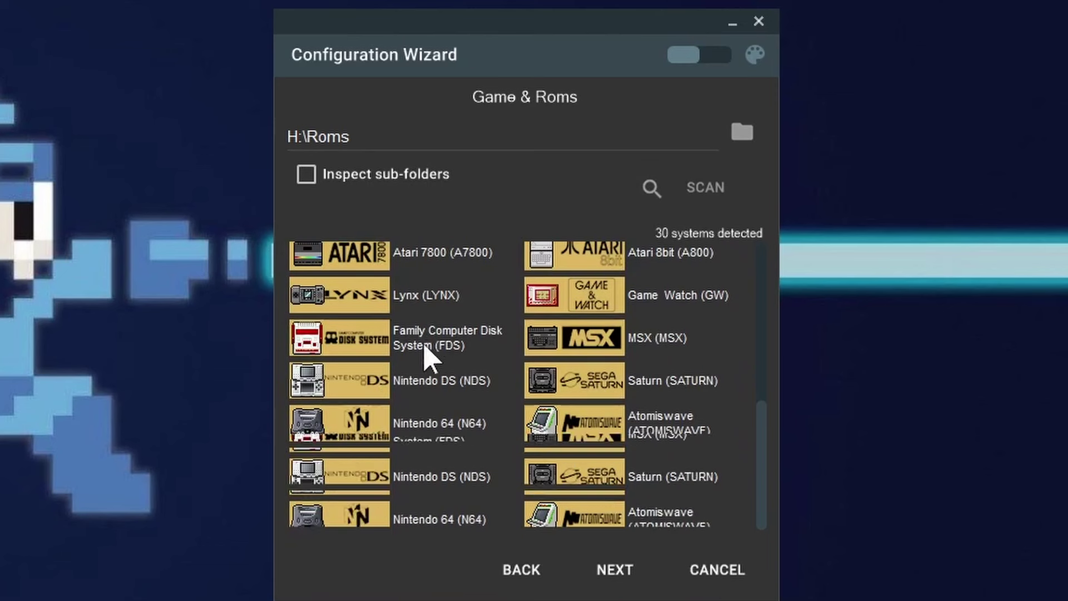
{"action": "left_click", "coordinate": [617, 573]}
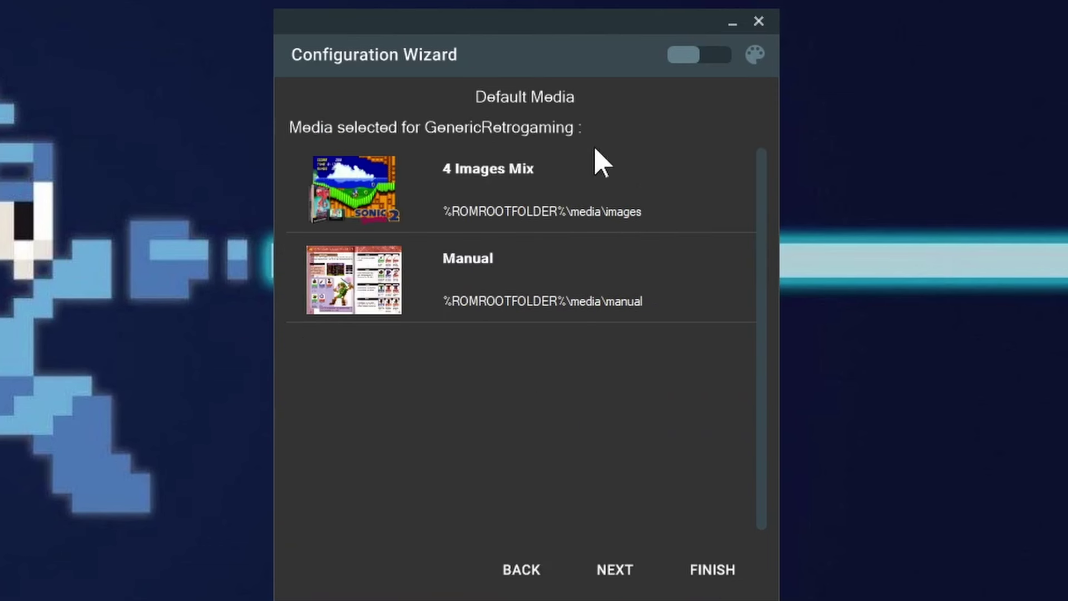
{"action": "left_click", "coordinate": [614, 569]}
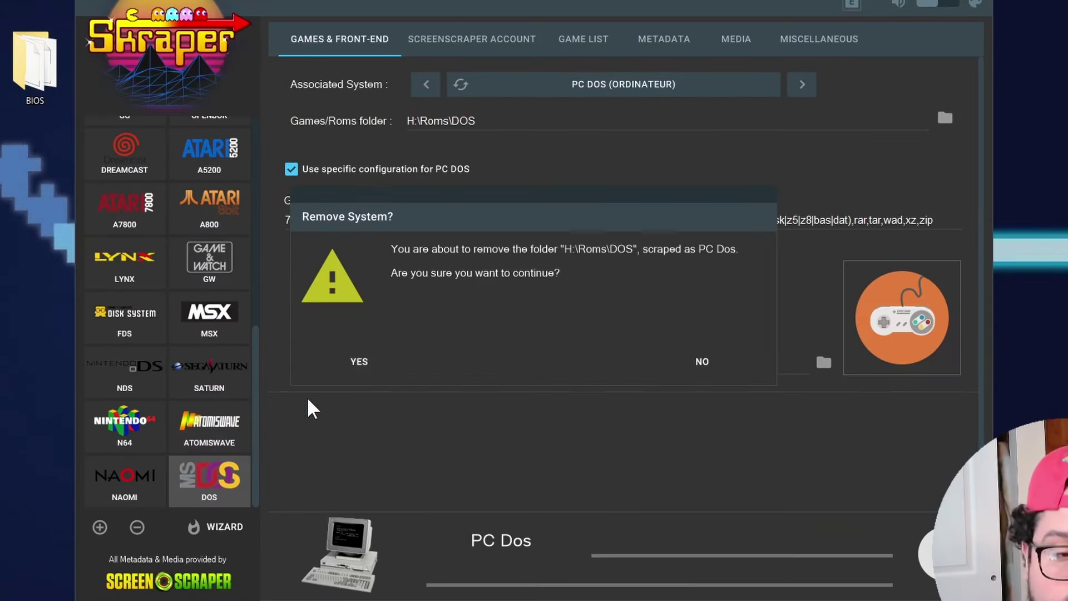
Remove unneeded systems from the system list, including DOS, NAOMI, ATOMISWAVE and MSX.
{"action": "left_click", "coordinate": [354, 362]}
{"action": "left_click", "coordinate": [137, 527]}
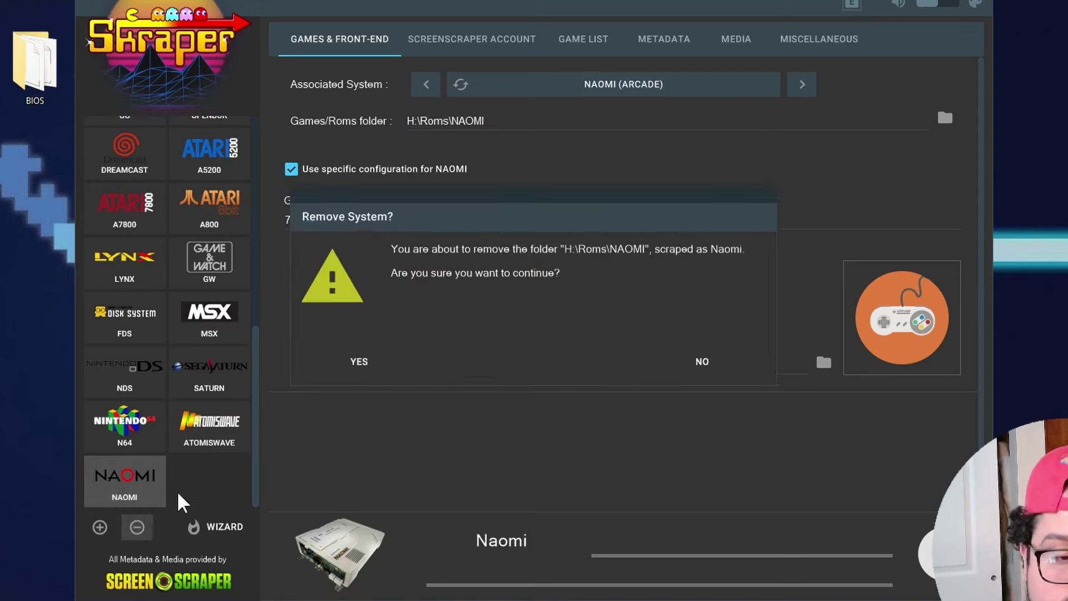
{"action": "left_click", "coordinate": [344, 364]}
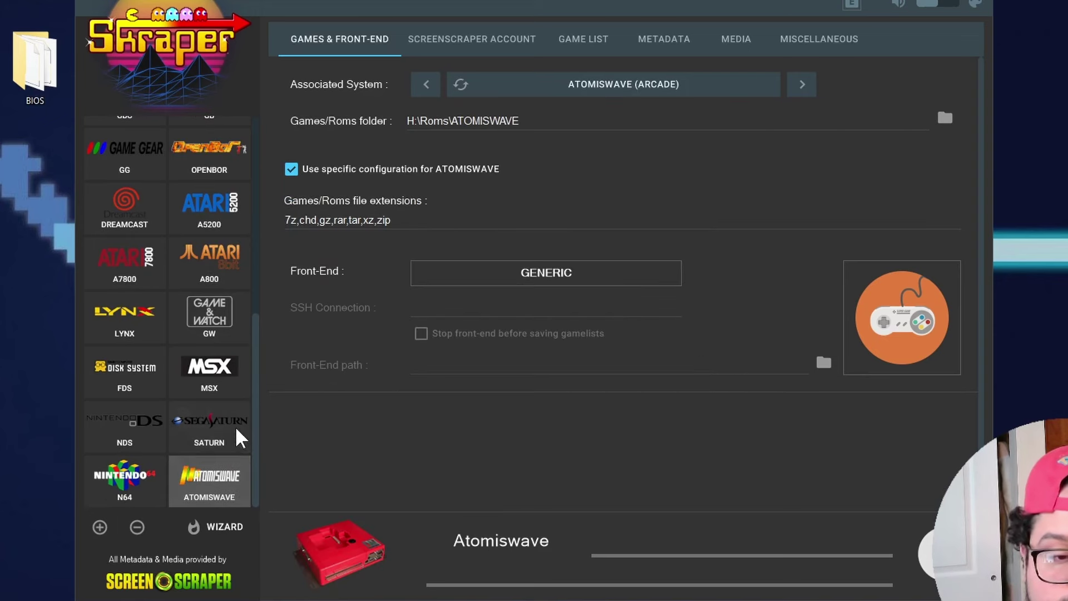
{"action": "left_click", "coordinate": [137, 527]}
{"action": "left_click", "coordinate": [358, 362]}
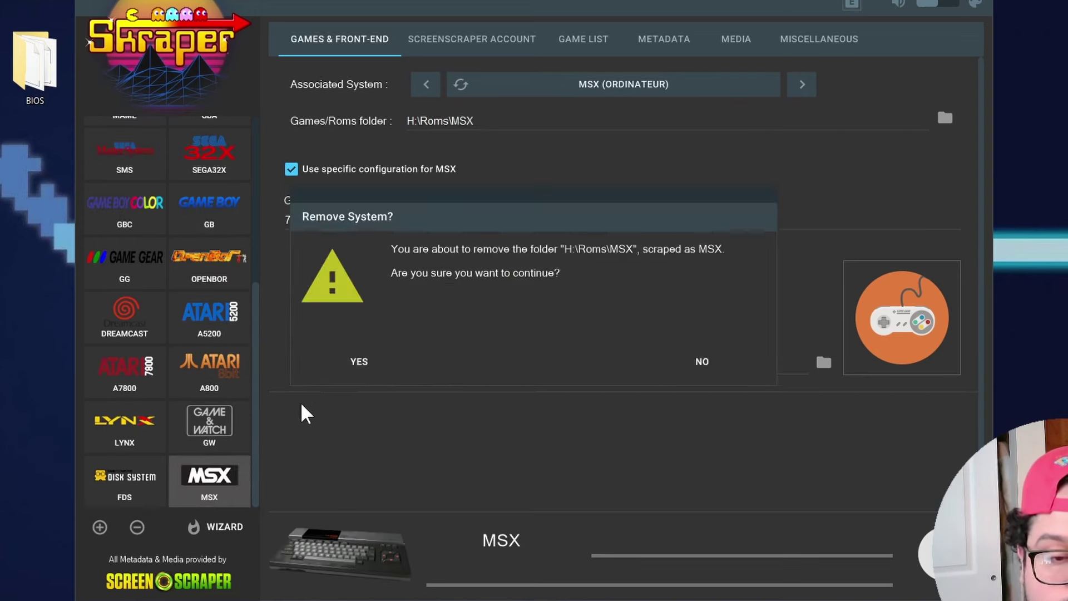
{"action": "left_click", "coordinate": [357, 363]}
{"action": "left_click", "coordinate": [137, 527]}
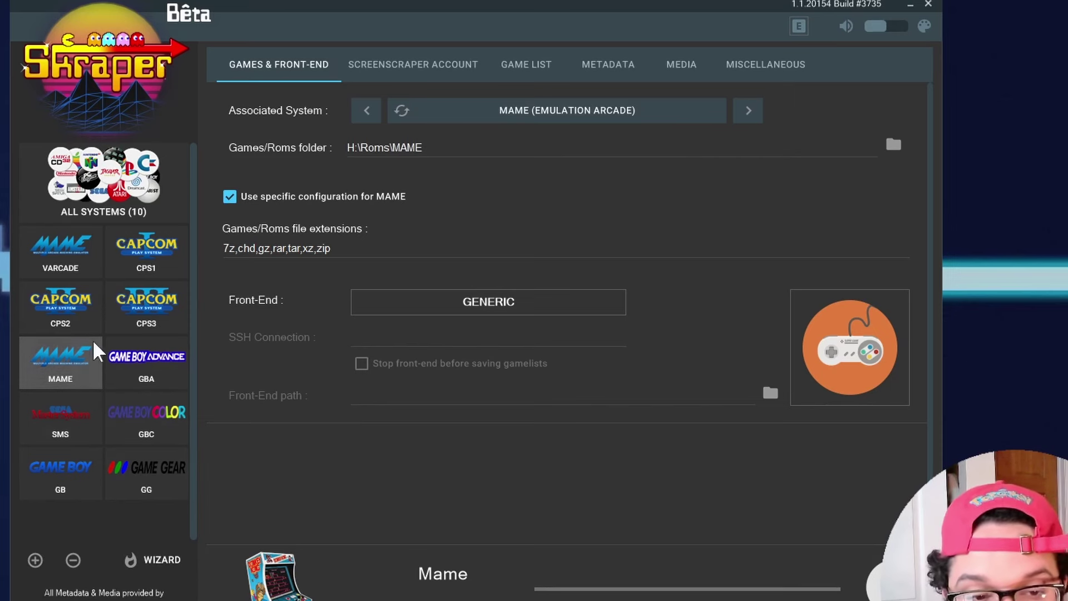
Add the Sega Genesis console to the list of systems.
{"action": "left_click", "coordinate": [35, 561]}
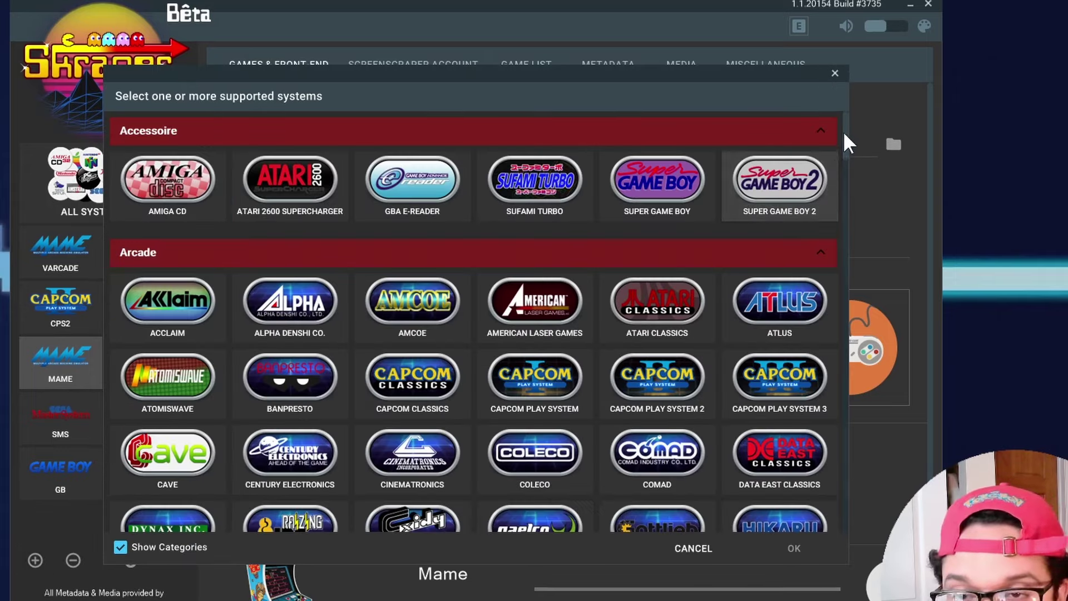
{"action": "scroll", "coordinate": [211, 334], "scroll_direction": "down", "scroll_amount": 4}
{"action": "scroll", "coordinate": [214, 384], "scroll_direction": "down", "scroll_amount": 12}
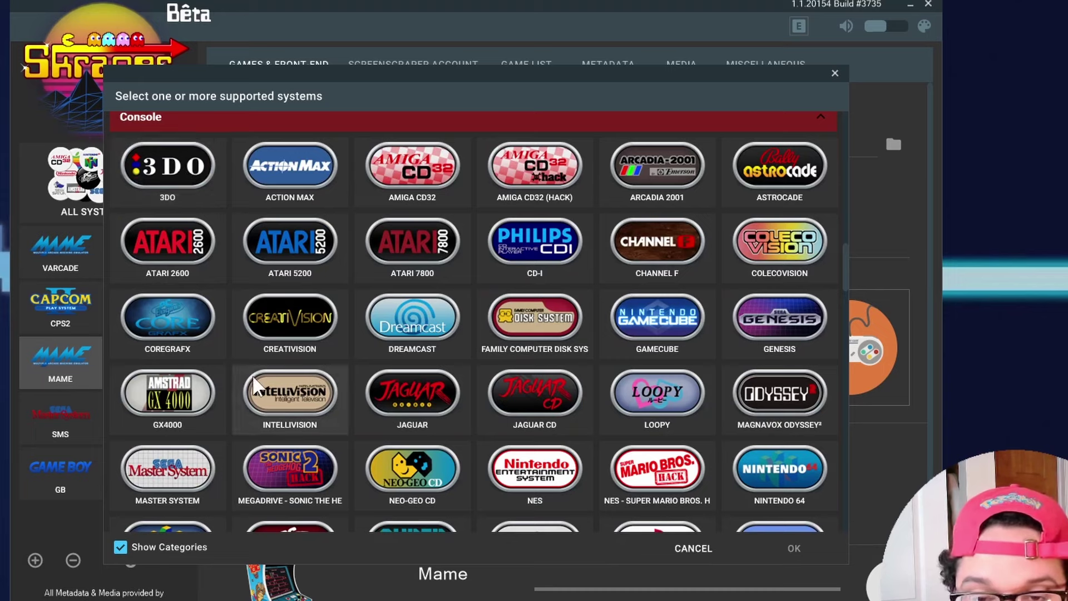
{"action": "left_click", "coordinate": [780, 326]}
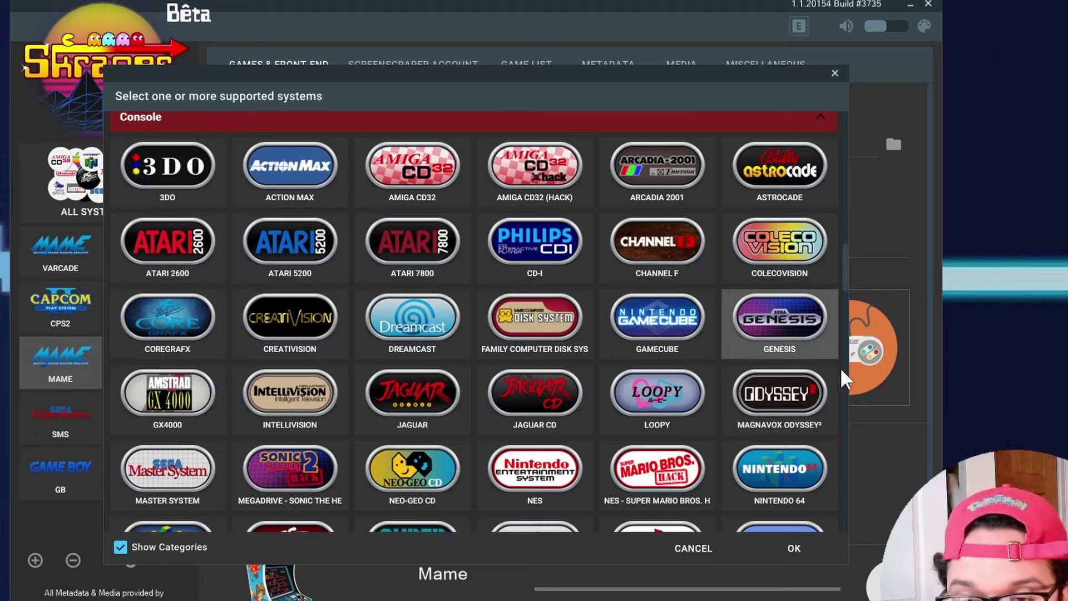
{"action": "left_click", "coordinate": [794, 548]}
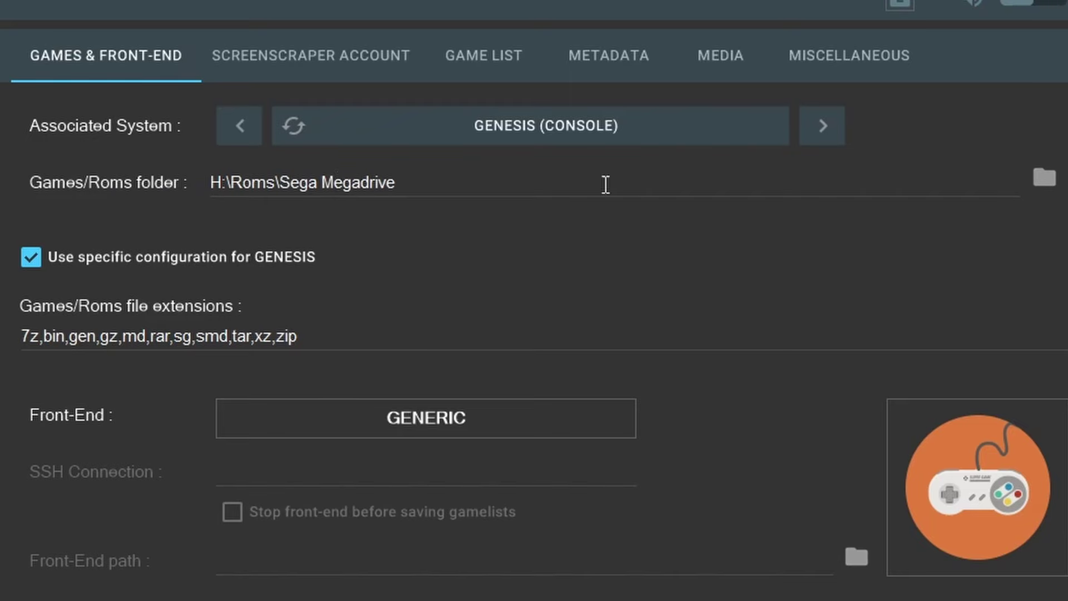
Set the Genesis roms folder to the MD folder inside Roms on the RG35XX H (H:) drive.
{"action": "left_click", "coordinate": [1045, 179]}
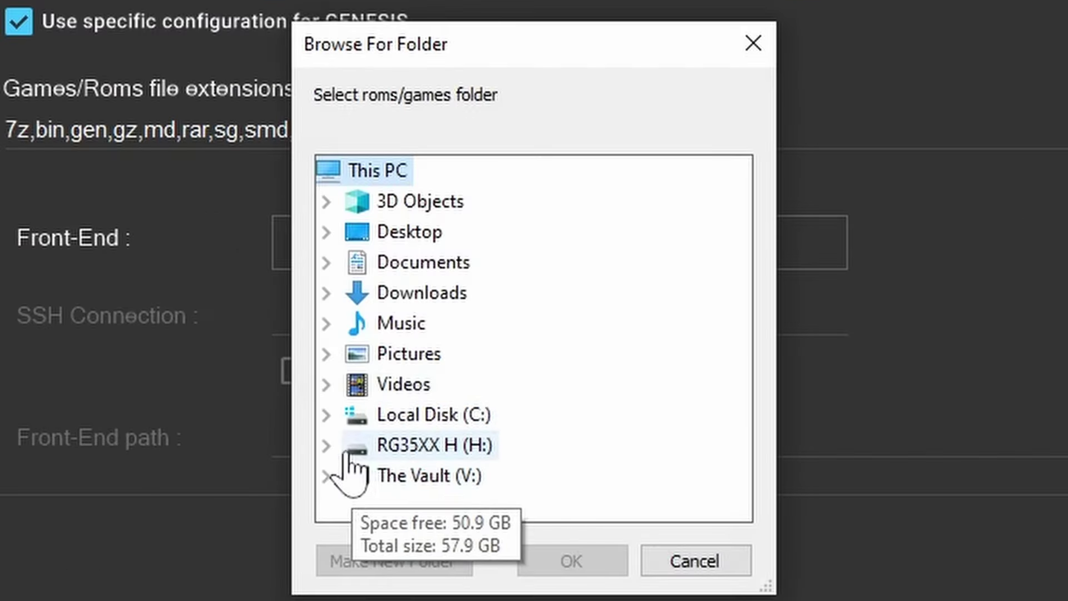
{"action": "left_click", "coordinate": [349, 452]}
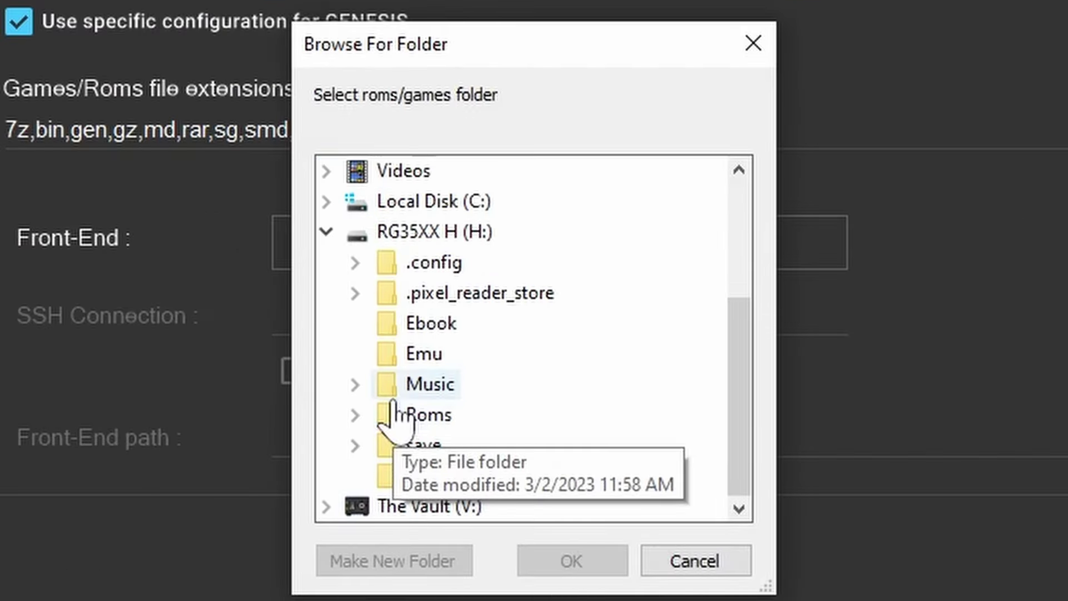
{"action": "left_click", "coordinate": [403, 413]}
{"action": "scroll", "coordinate": [422, 423], "scroll_direction": "down", "scroll_amount": 2}
{"action": "scroll", "coordinate": [476, 367], "scroll_direction": "up", "scroll_amount": 1}
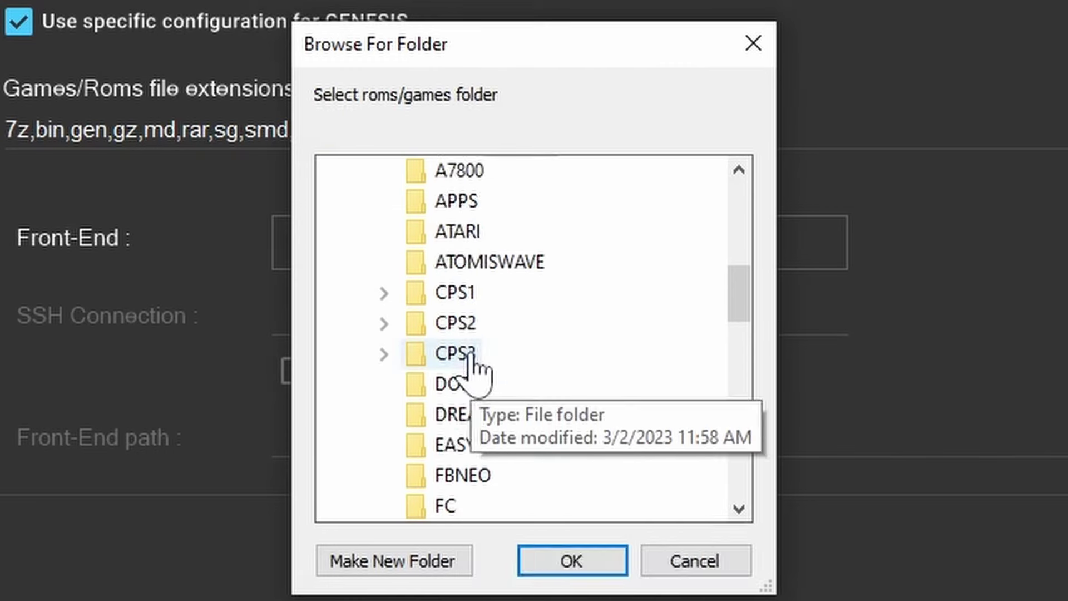
{"action": "scroll", "coordinate": [456, 401], "scroll_direction": "down", "scroll_amount": 2}
{"action": "scroll", "coordinate": [451, 490], "scroll_direction": "down", "scroll_amount": 5}
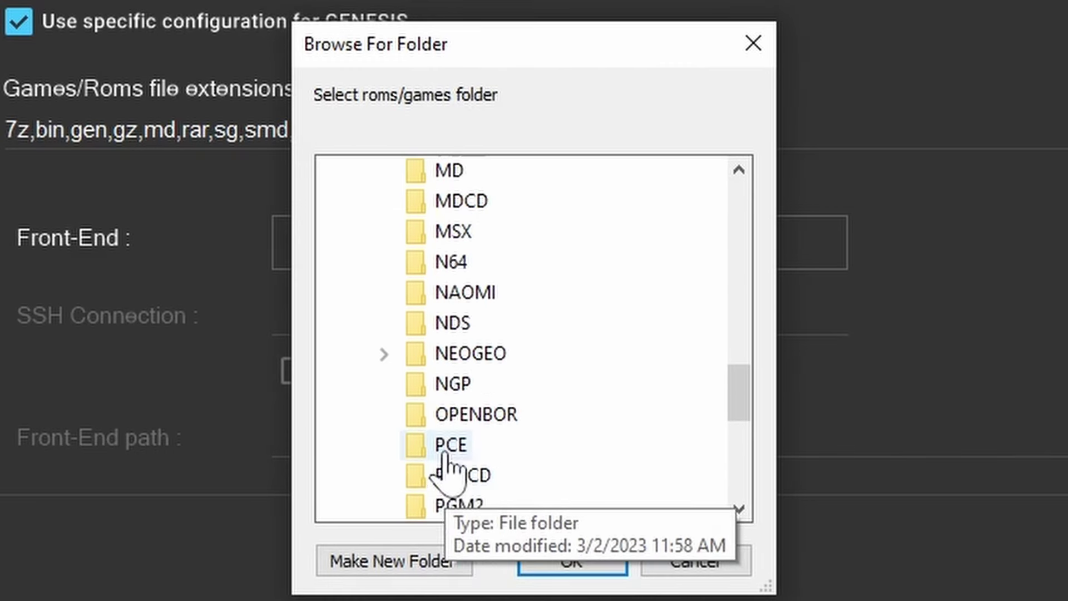
{"action": "left_click", "coordinate": [446, 173]}
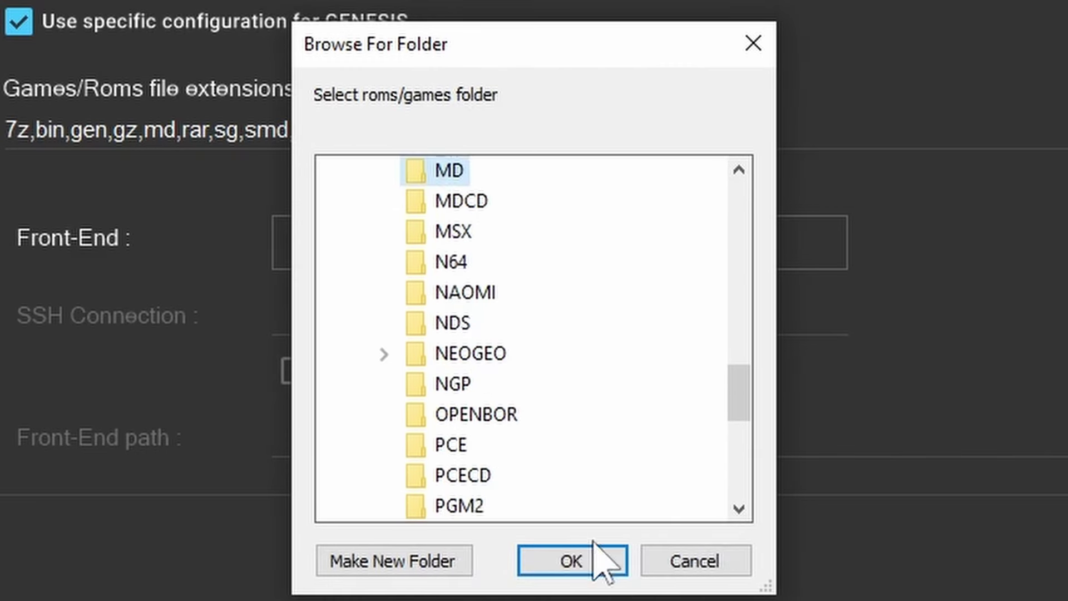
{"action": "left_click", "coordinate": [590, 561]}
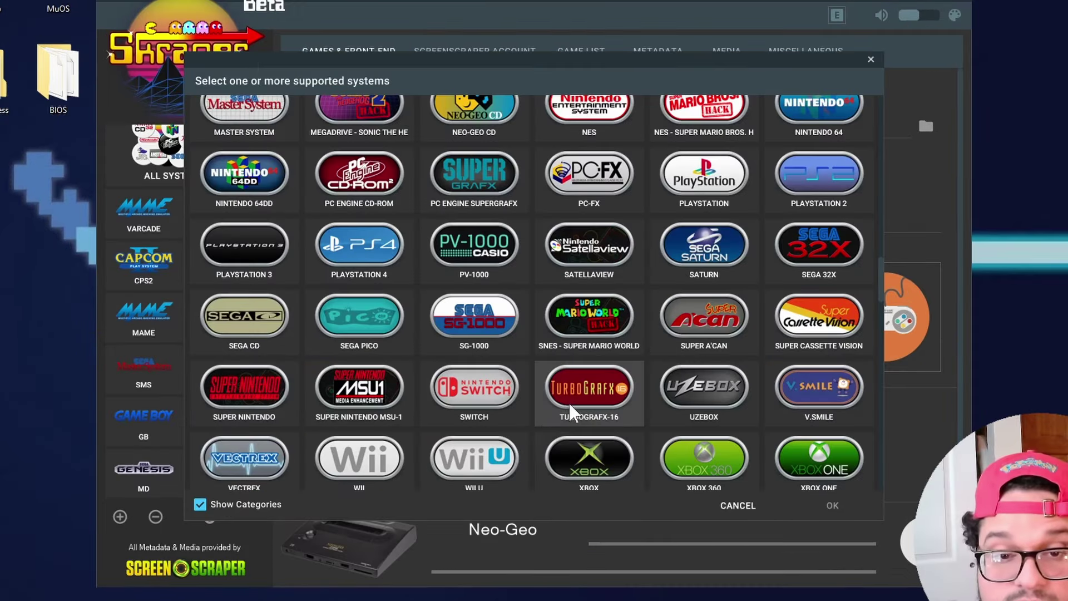
Add the Super Nintendo console to the list of systems.
{"action": "scroll", "coordinate": [429, 401], "scroll_direction": "up", "scroll_amount": 1}
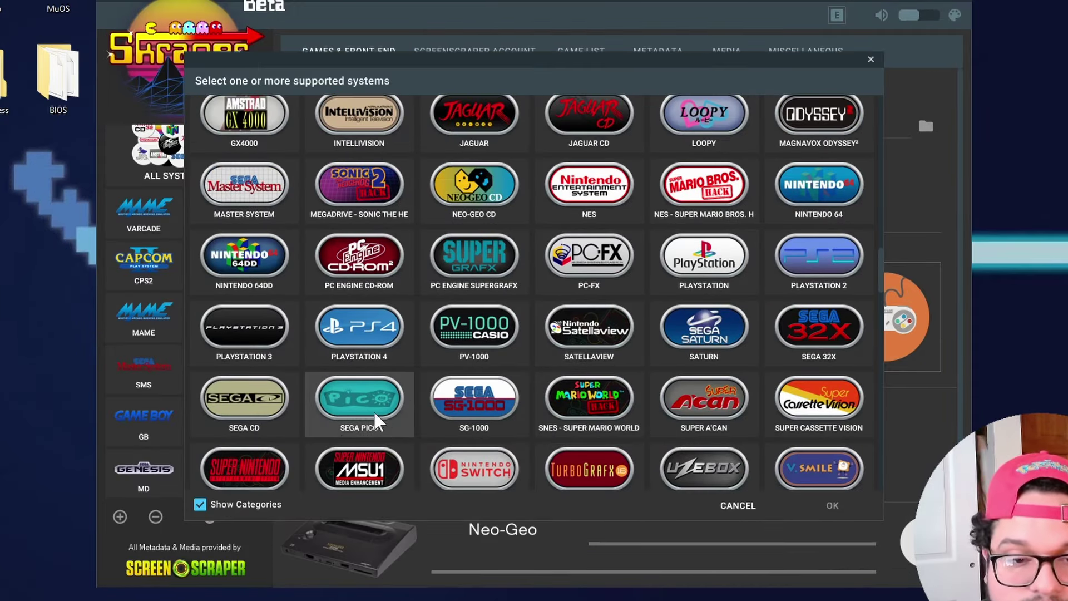
{"action": "scroll", "coordinate": [267, 457], "scroll_direction": "down", "scroll_amount": 1}
{"action": "left_click", "coordinate": [258, 459]}
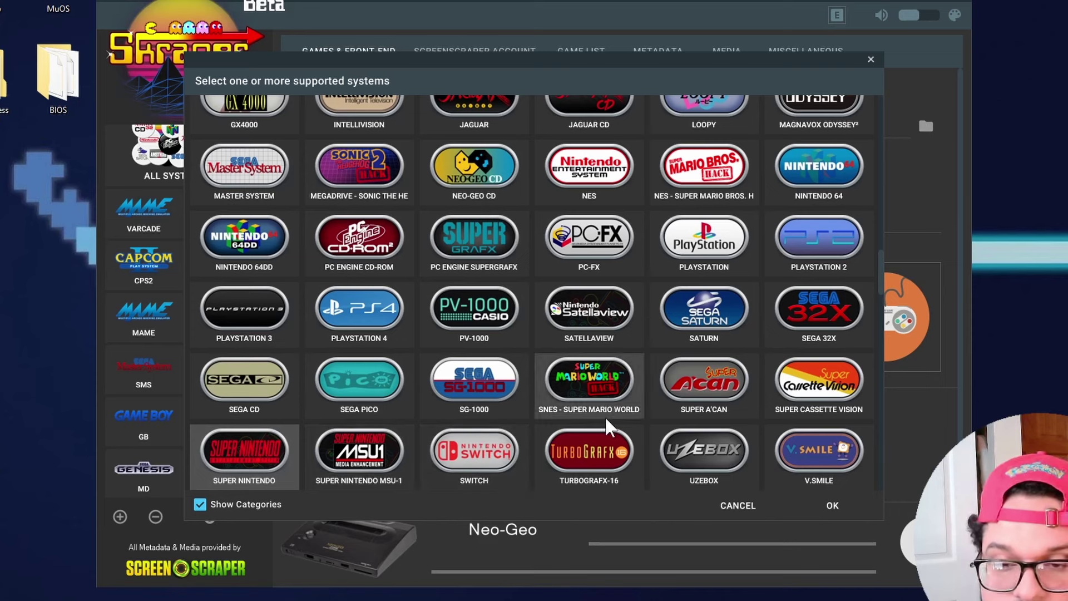
{"action": "left_click", "coordinate": [830, 507]}
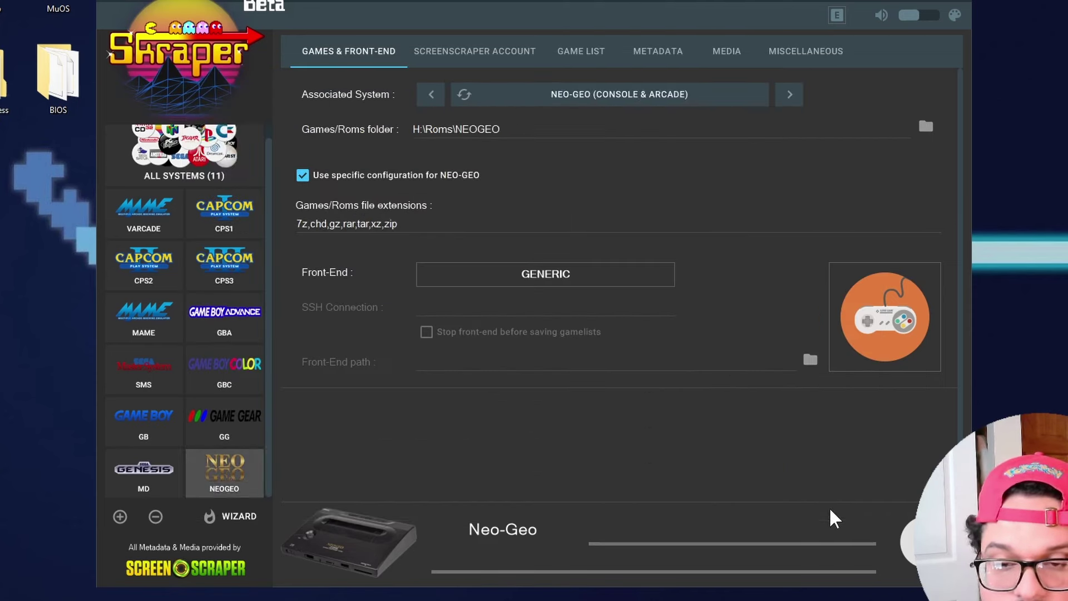
Set the Super Nintendo roms folder to the SFC folder inside Roms on the RG35XX H (H:) drive.
{"action": "left_click", "coordinate": [926, 126]}
{"action": "left_click", "coordinate": [483, 376]}
{"action": "double_click", "coordinate": [483, 375]}
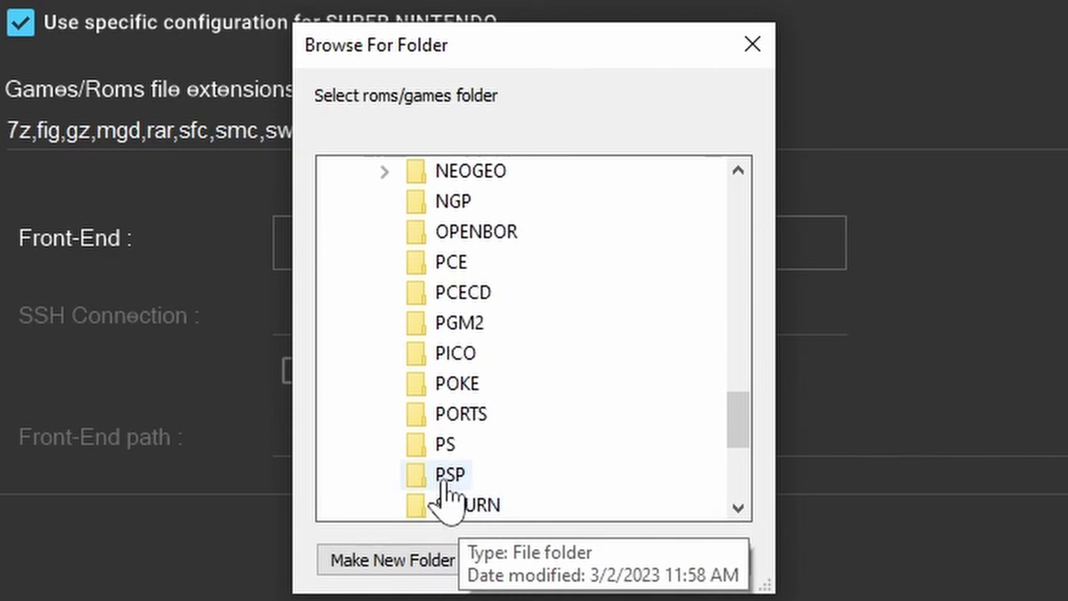
{"action": "scroll", "coordinate": [492, 395], "scroll_direction": "down", "scroll_amount": 2}
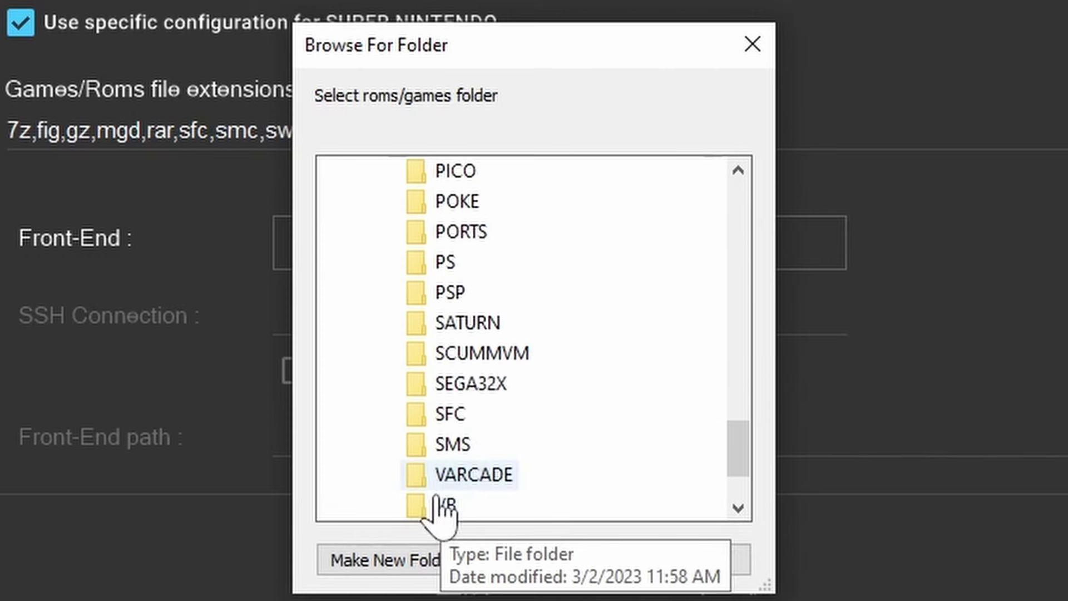
{"action": "left_click", "coordinate": [452, 414]}
{"action": "left_click", "coordinate": [579, 571]}
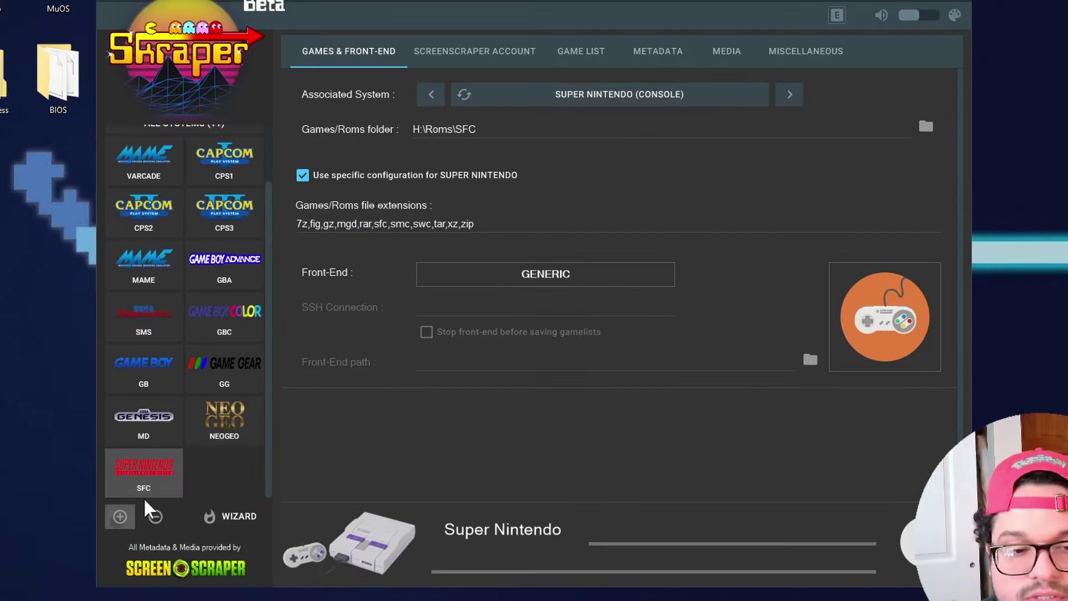
Add the NES console to the list of systems.
{"action": "left_click", "coordinate": [118, 514]}
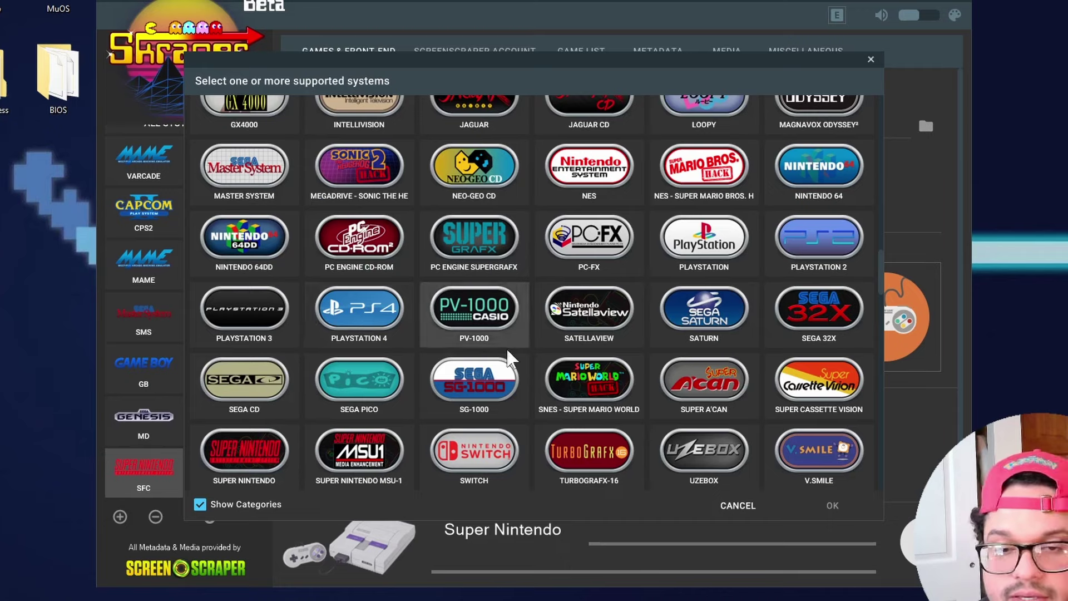
{"action": "scroll", "coordinate": [676, 310], "scroll_direction": "up", "scroll_amount": 2}
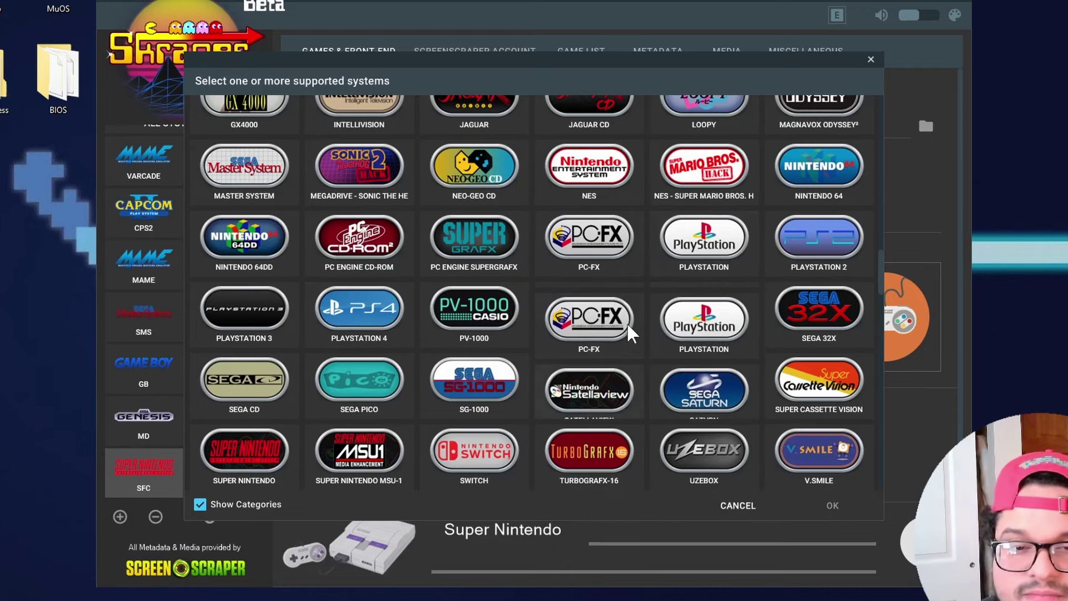
{"action": "left_click", "coordinate": [621, 259]}
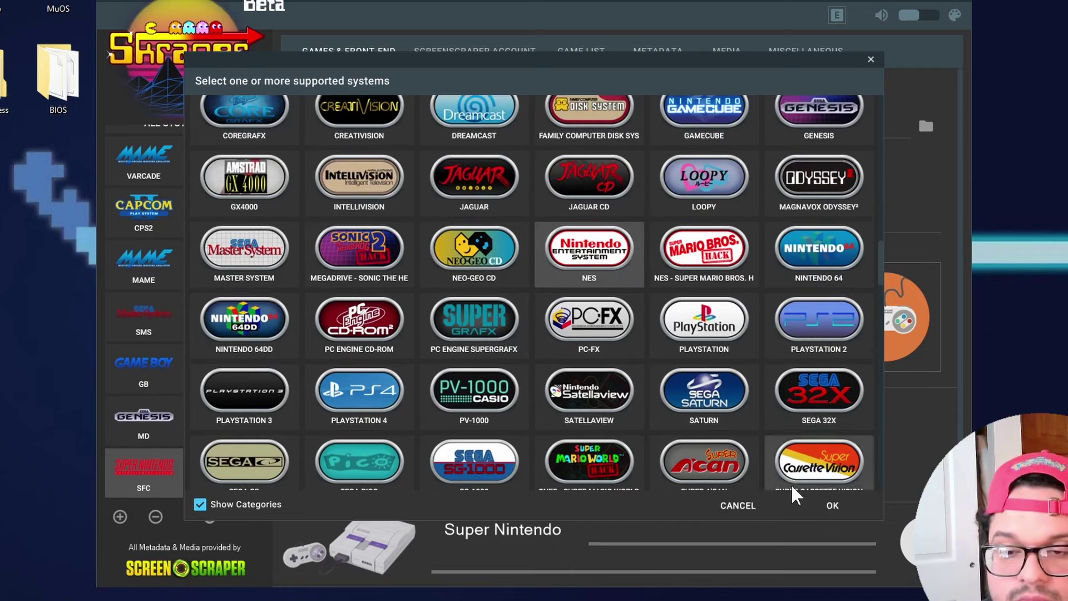
{"action": "left_click", "coordinate": [832, 505]}
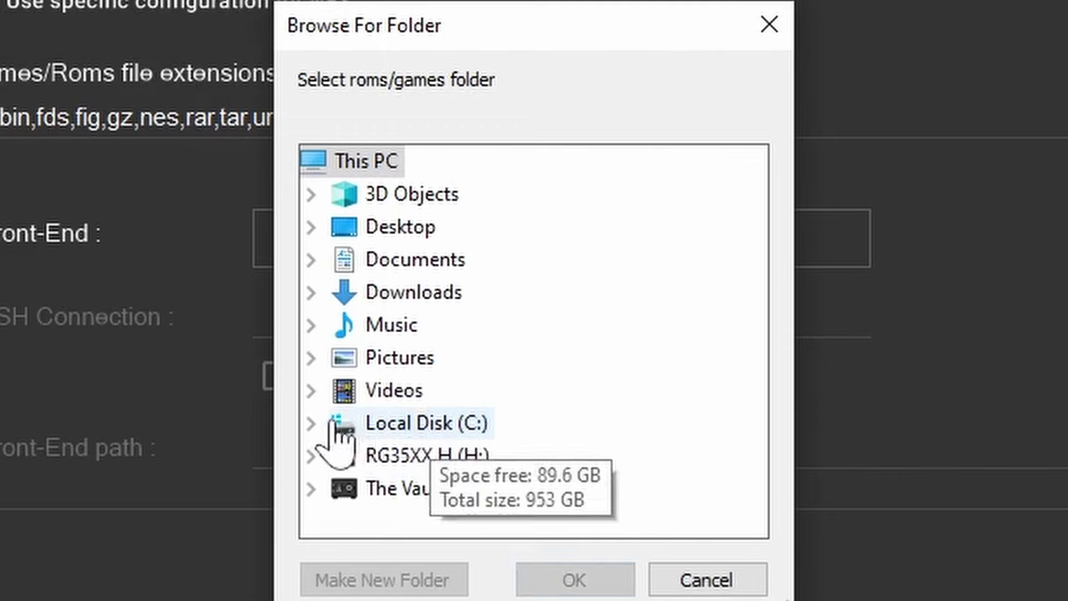
Set the NES roms folder to the FC folder inside Roms on the RG35XX H (H:) drive.
{"action": "left_click", "coordinate": [382, 458]}
{"action": "left_click", "coordinate": [400, 468]}
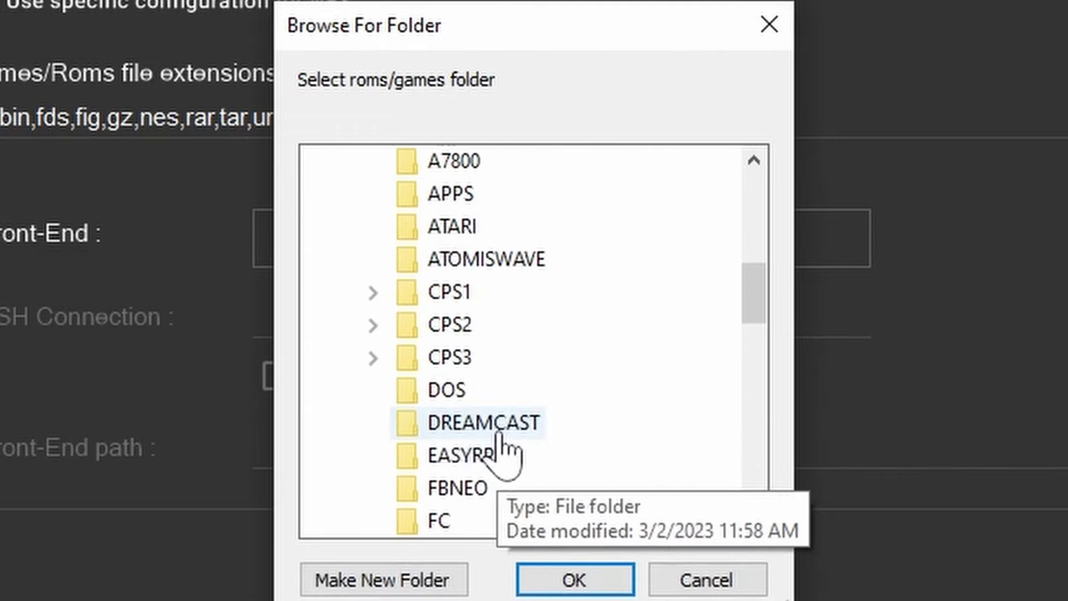
{"action": "left_click", "coordinate": [426, 525]}
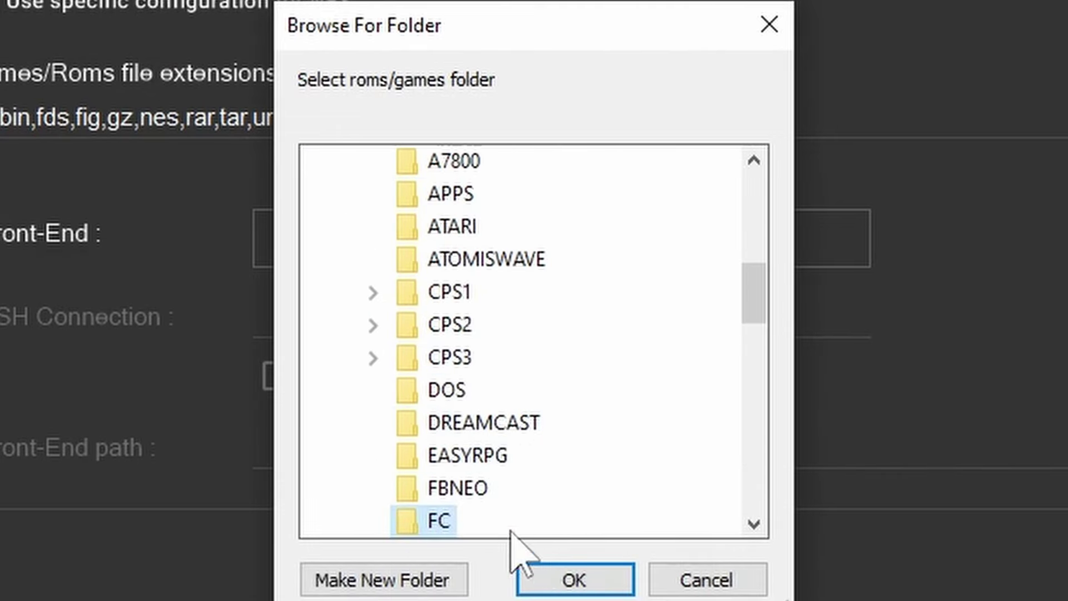
{"action": "left_click", "coordinate": [622, 579]}
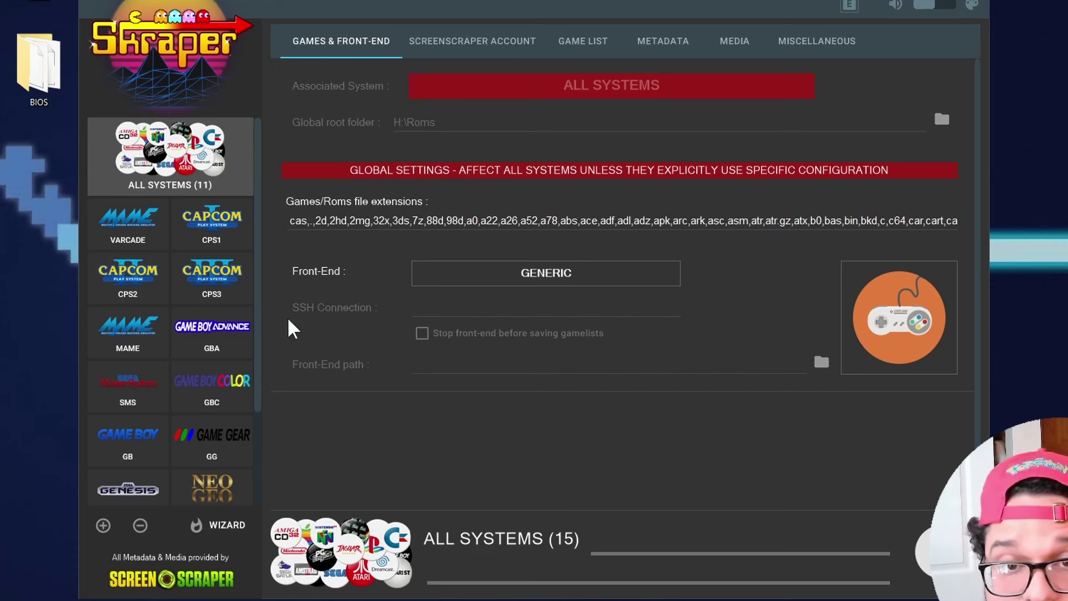
Review the global game list and metadata settings that apply to all systems.
{"action": "left_click", "coordinate": [589, 50]}
{"action": "left_click", "coordinate": [771, 151]}
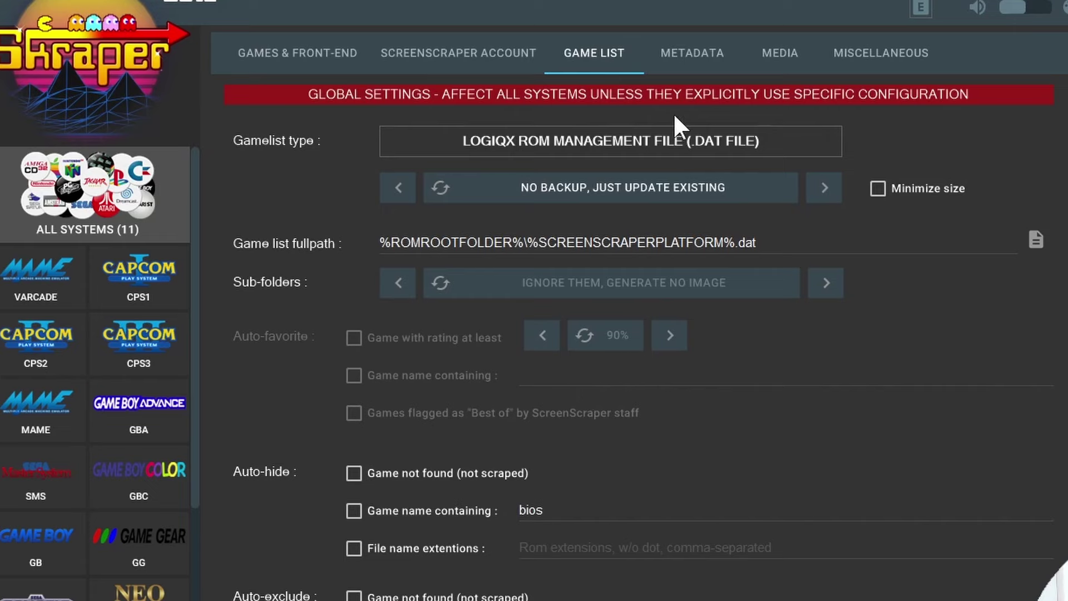
{"action": "left_click", "coordinate": [692, 53]}
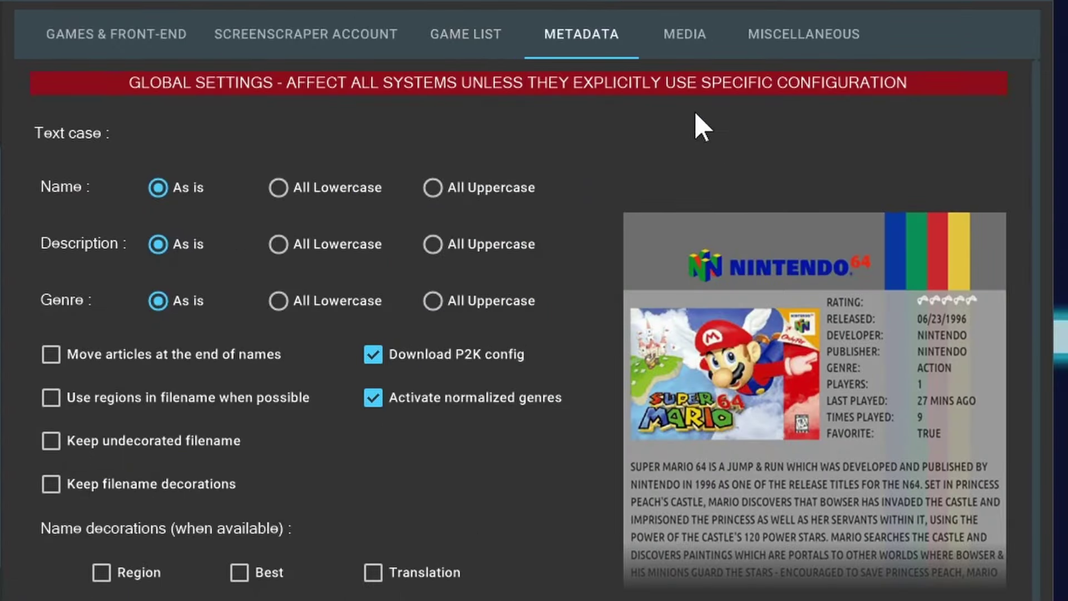
Remove the Manual entry from the fetched media list in the global media settings.
{"action": "left_click", "coordinate": [705, 40]}
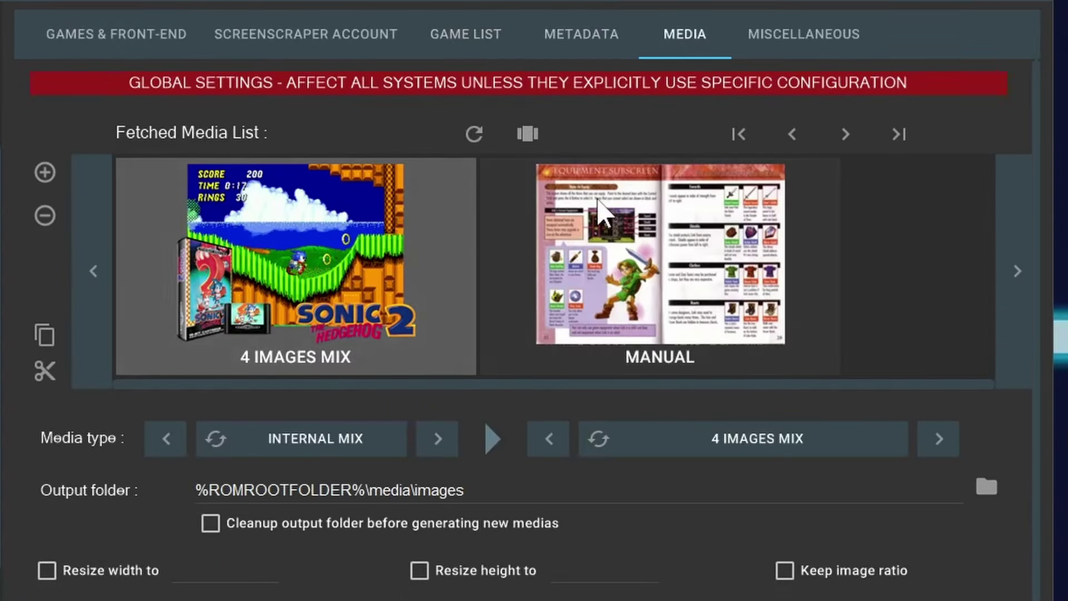
{"action": "left_click", "coordinate": [722, 329]}
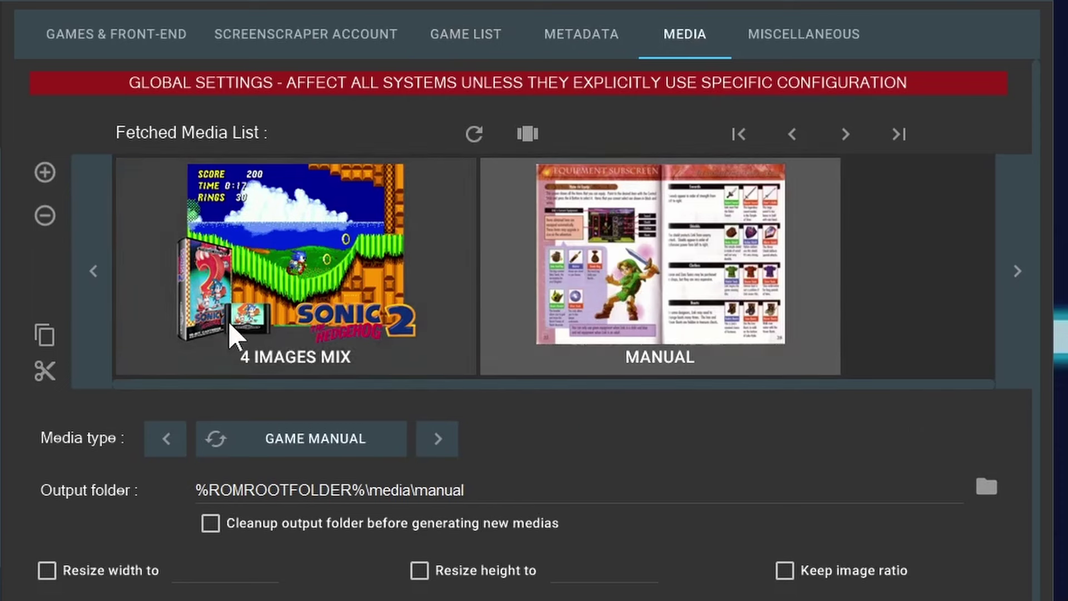
{"action": "left_click", "coordinate": [37, 216]}
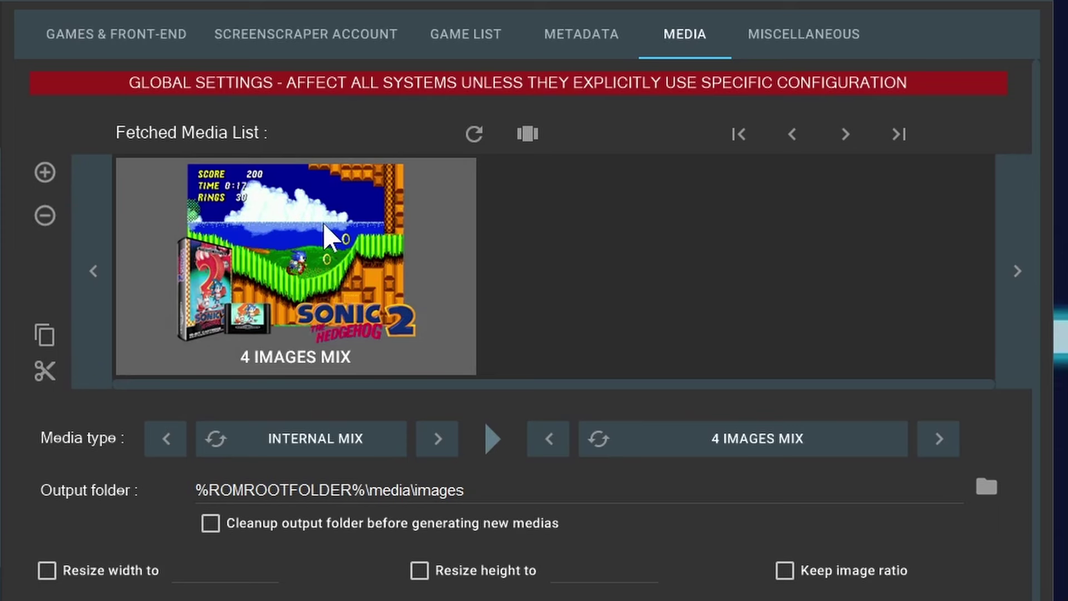
Compare the 3 Images Mix with the 4 Images Mix and select the 3 Images Mix.
{"action": "left_click", "coordinate": [549, 432]}
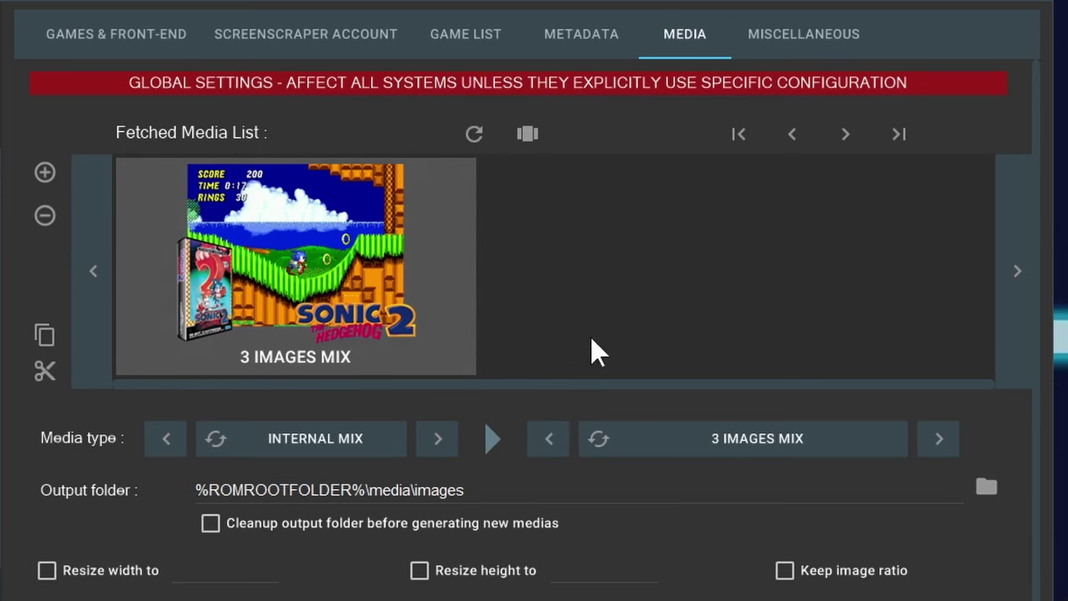
{"action": "left_click", "coordinate": [946, 443]}
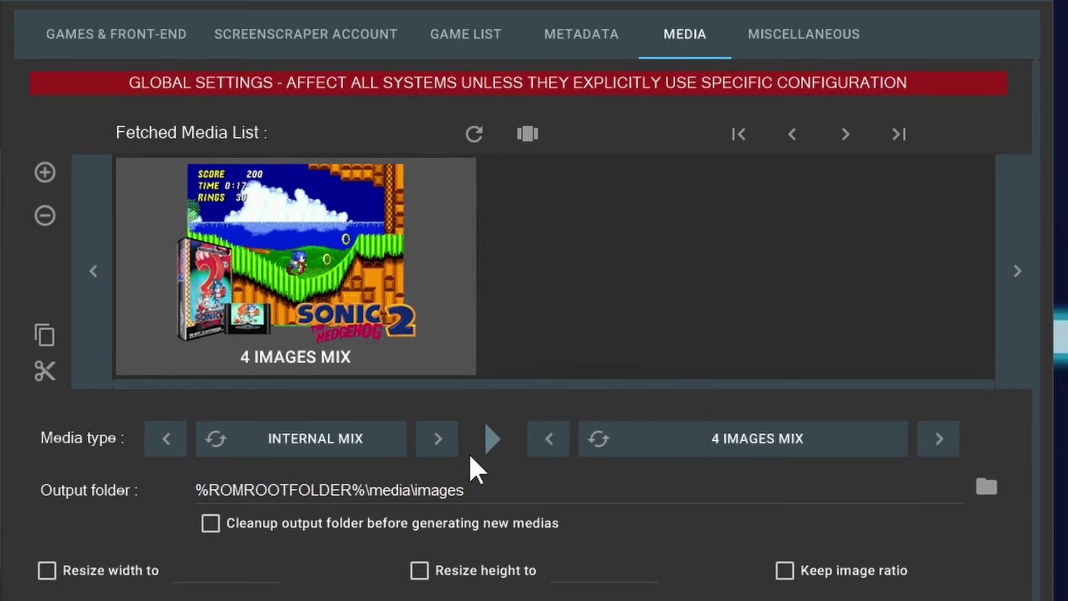
{"action": "left_click", "coordinate": [564, 442]}
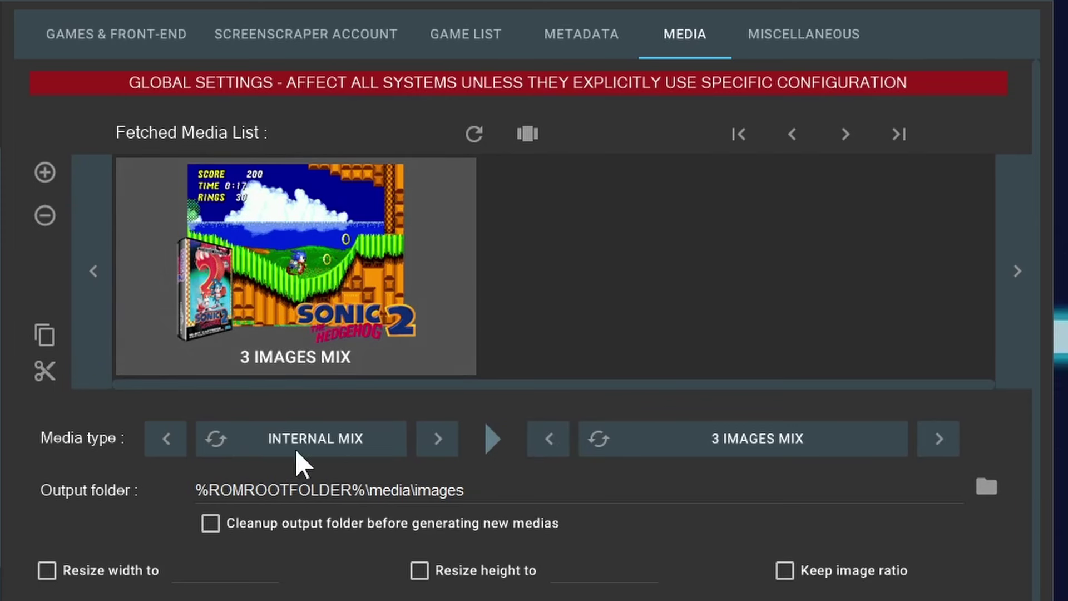
Set the fetched media type to Image with Box 2D artwork.
{"action": "left_click", "coordinate": [167, 440]}
{"action": "left_click", "coordinate": [168, 440]}
{"action": "left_click", "coordinate": [169, 438]}
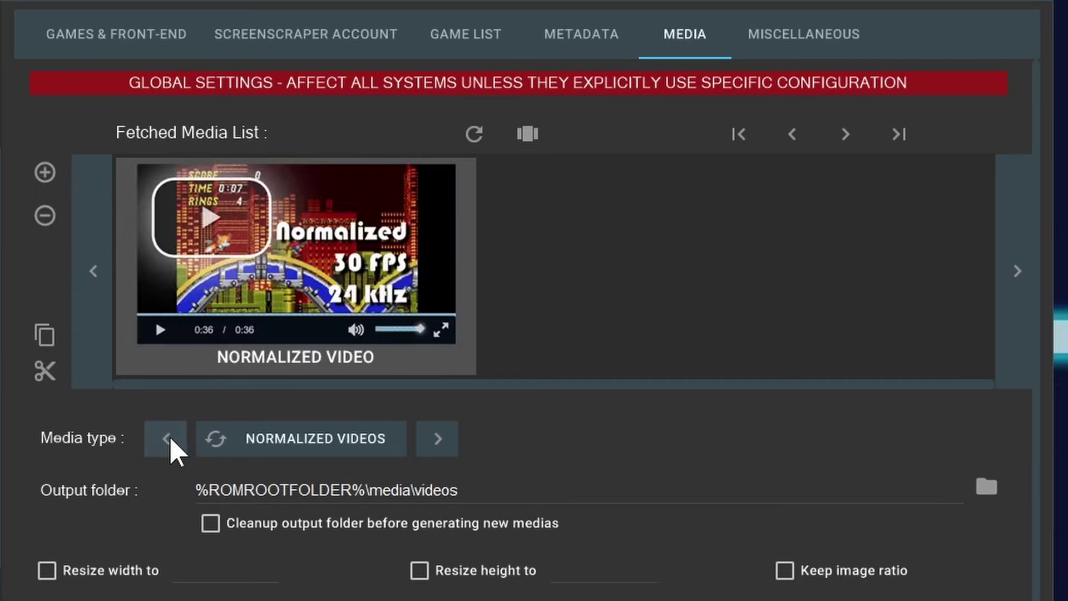
{"action": "left_click", "coordinate": [172, 439]}
{"action": "left_click", "coordinate": [177, 438]}
{"action": "left_click", "coordinate": [177, 439]}
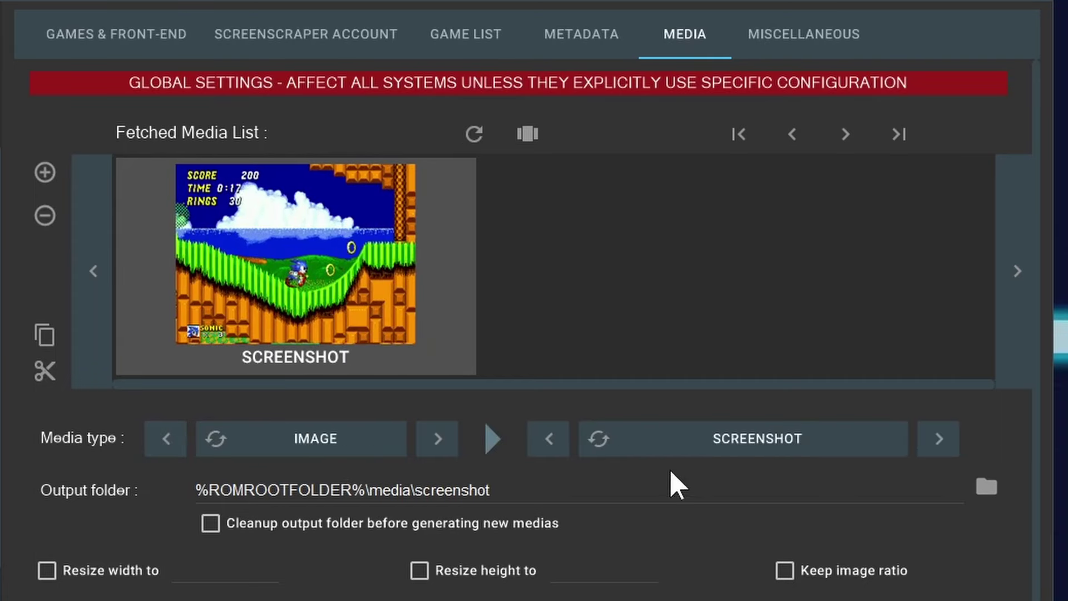
{"action": "left_click", "coordinate": [547, 438]}
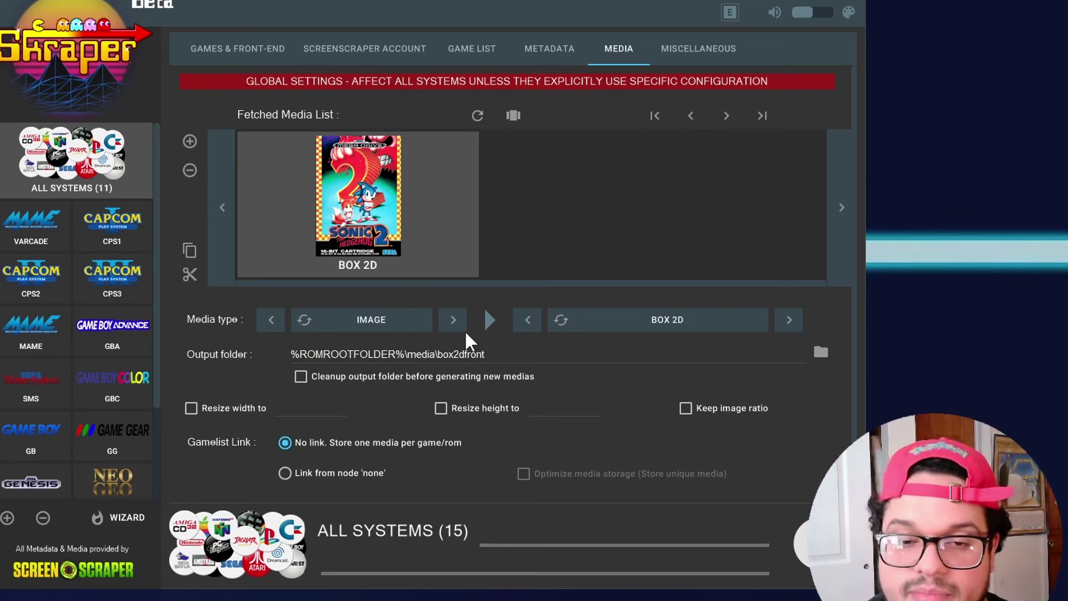
Set the fetched media type to Internal Mix with the 3 Images Mix and its output folder to %ROMROOTFOLDER%\Imgs.
{"action": "left_click", "coordinate": [453, 317]}
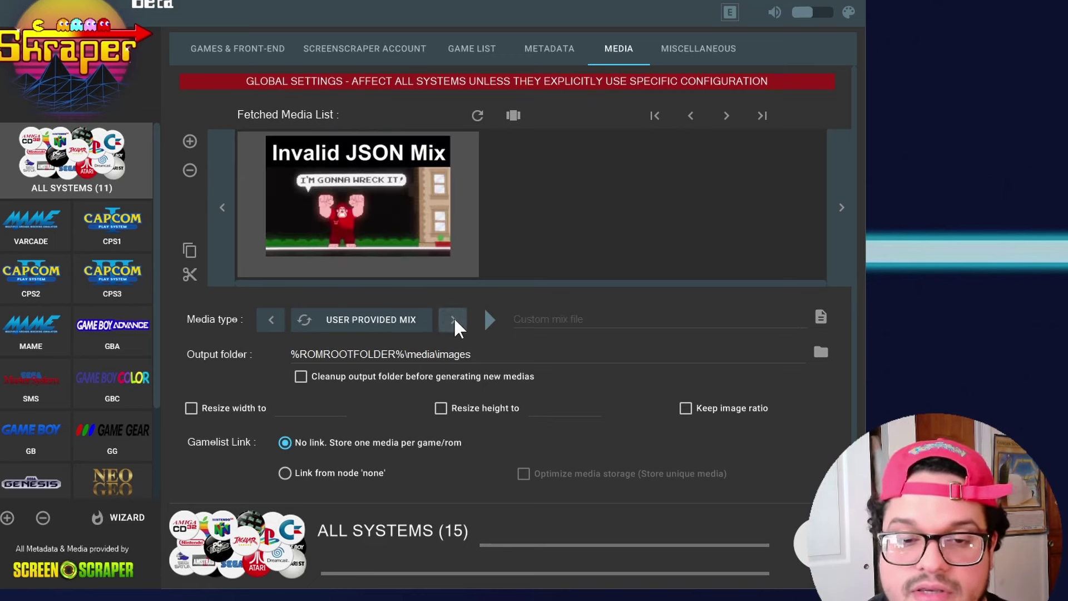
{"action": "left_click", "coordinate": [269, 320]}
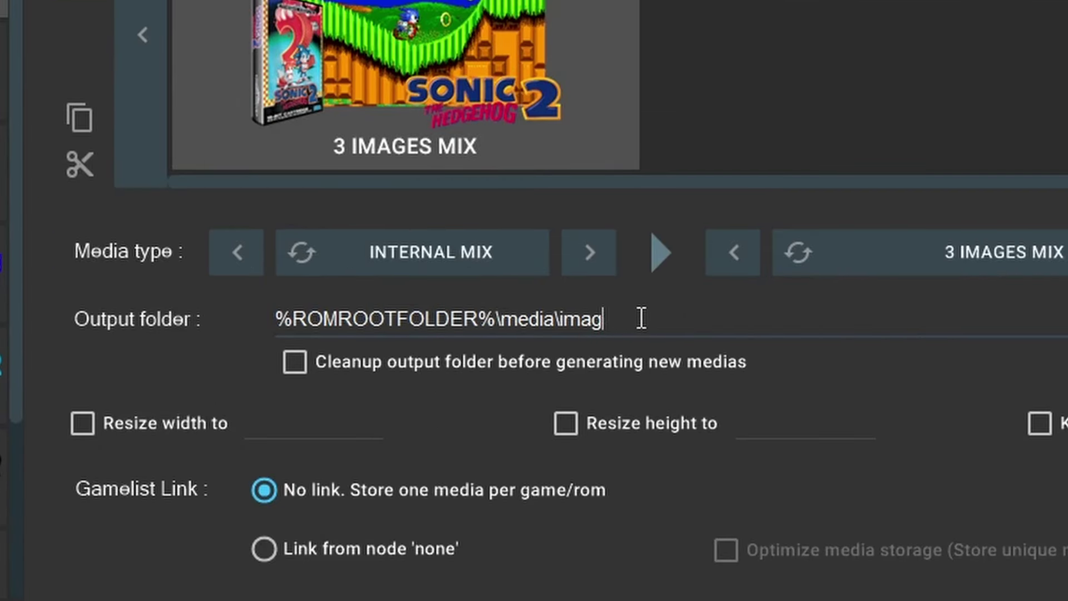
{"action": "left_click", "coordinate": [578, 309]}
{"action": "type", "text": "\\Imgs"}
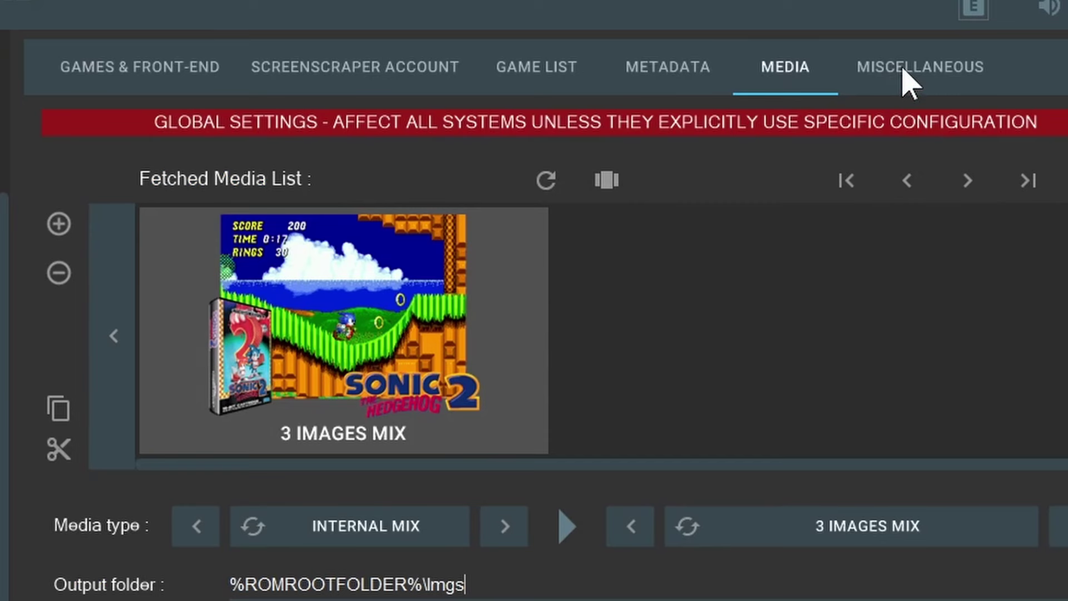
Review the global miscellaneous settings, including the language priority and the option to use the rom region first.
{"action": "left_click", "coordinate": [907, 84]}
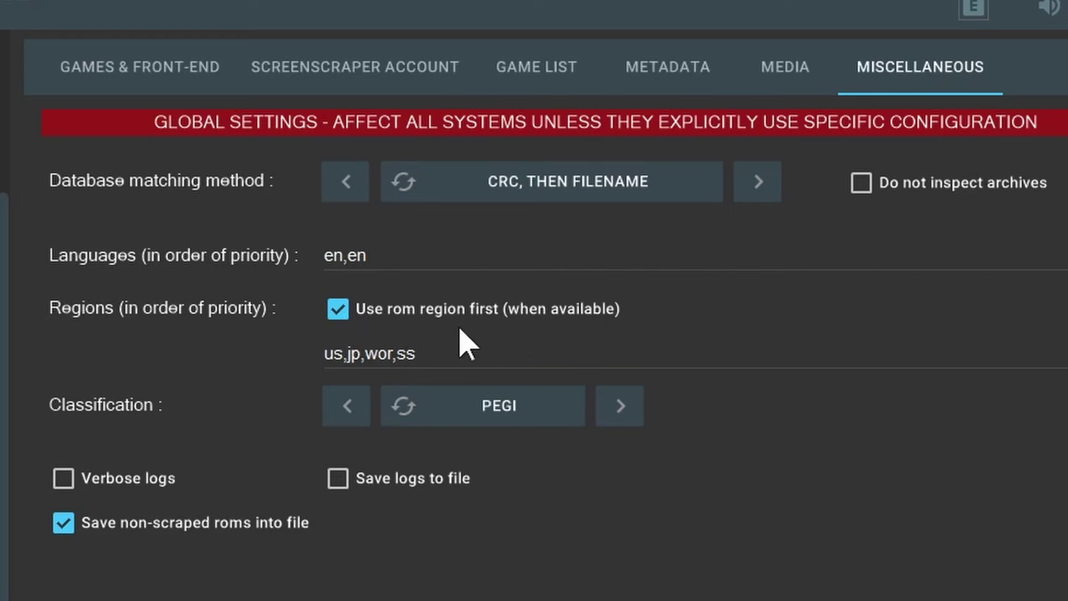
{"action": "left_click", "coordinate": [359, 311]}
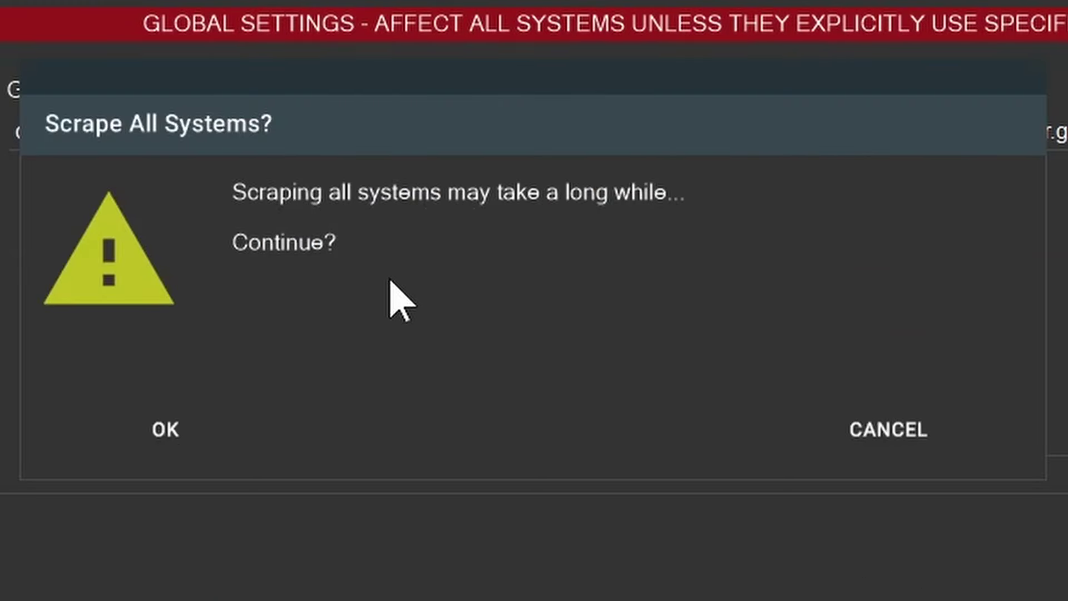
Confirm scraping of all systems and close the scraper after the run ends.
{"action": "left_click", "coordinate": [179, 434]}
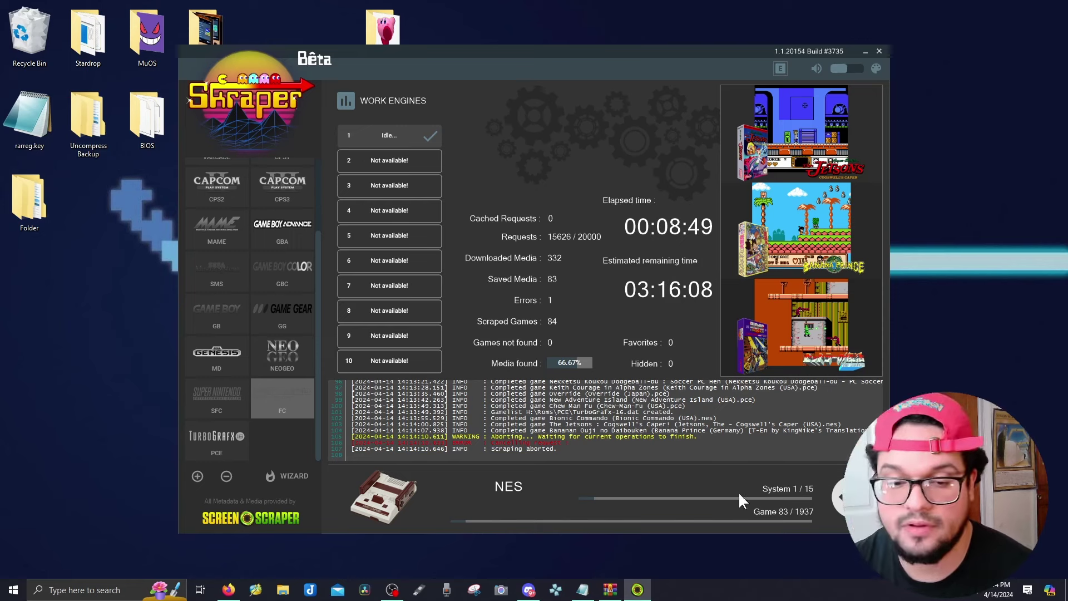
{"action": "left_click", "coordinate": [879, 51]}
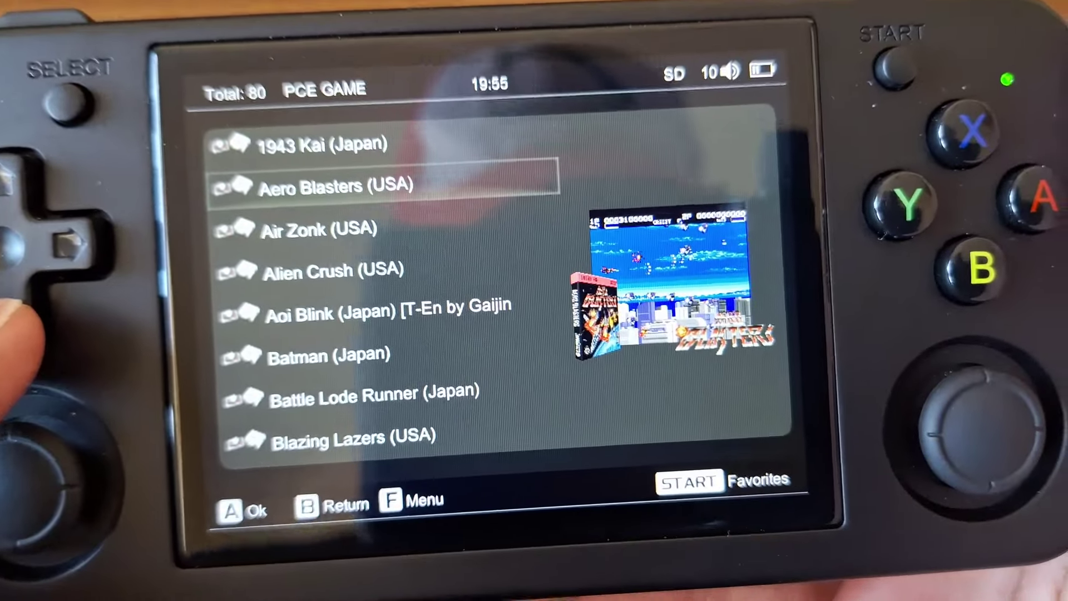
{"action": "key", "text": "Down"}
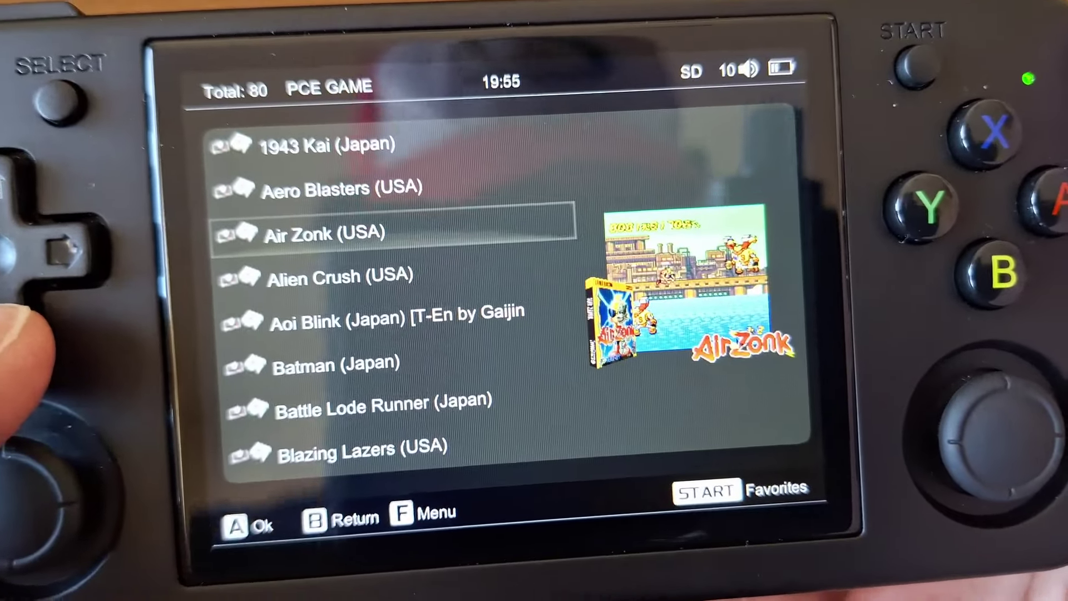
{"action": "key", "text": "Down"}
{"action": "key", "text": "Down"}
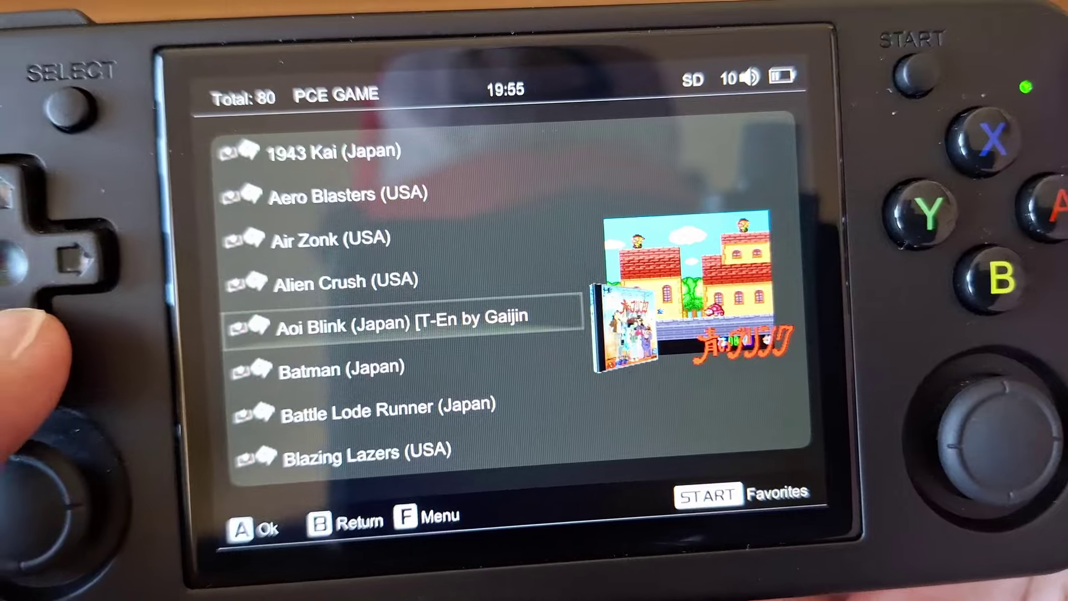
{"action": "key", "text": "Down"}
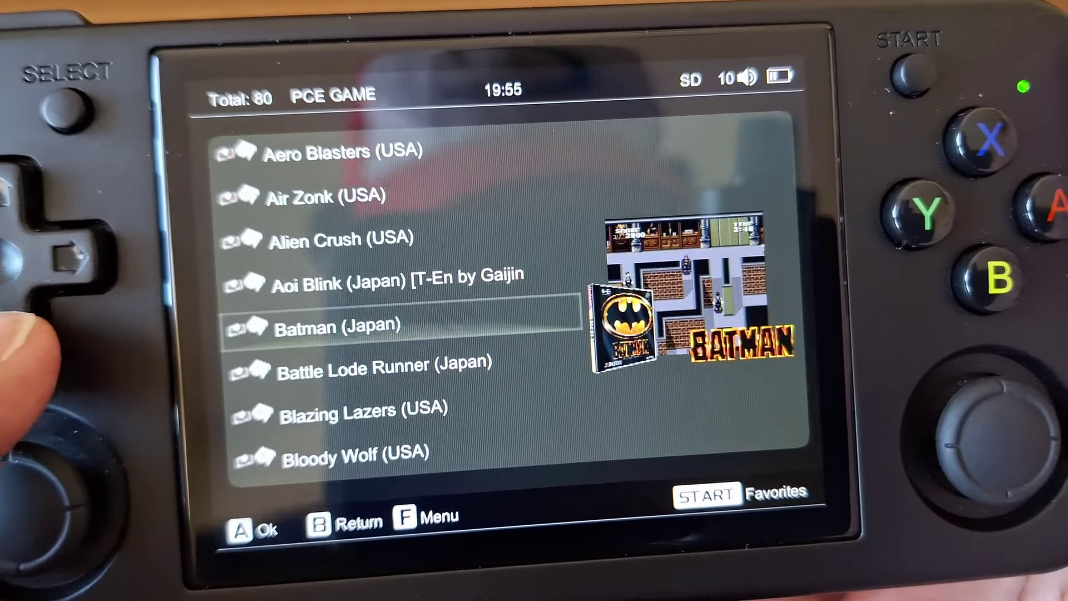
{"action": "key", "text": "Down"}
{"action": "key", "text": "Down"}
{"action": "key", "text": "Down"}
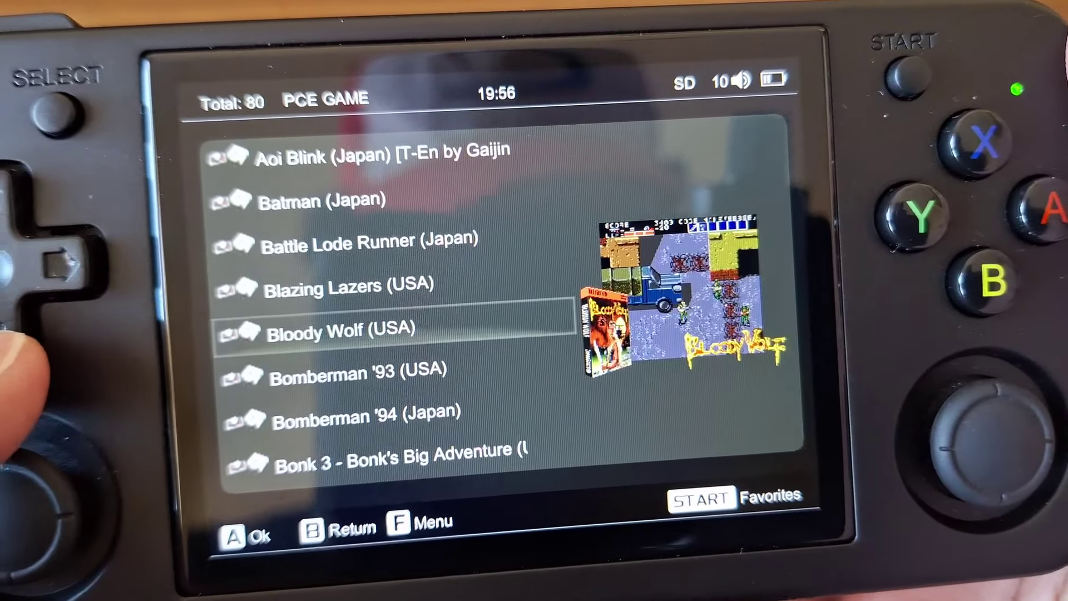
{"action": "key", "text": "Down"}
{"action": "key", "text": "Down"}
{"action": "key", "text": "Down"}
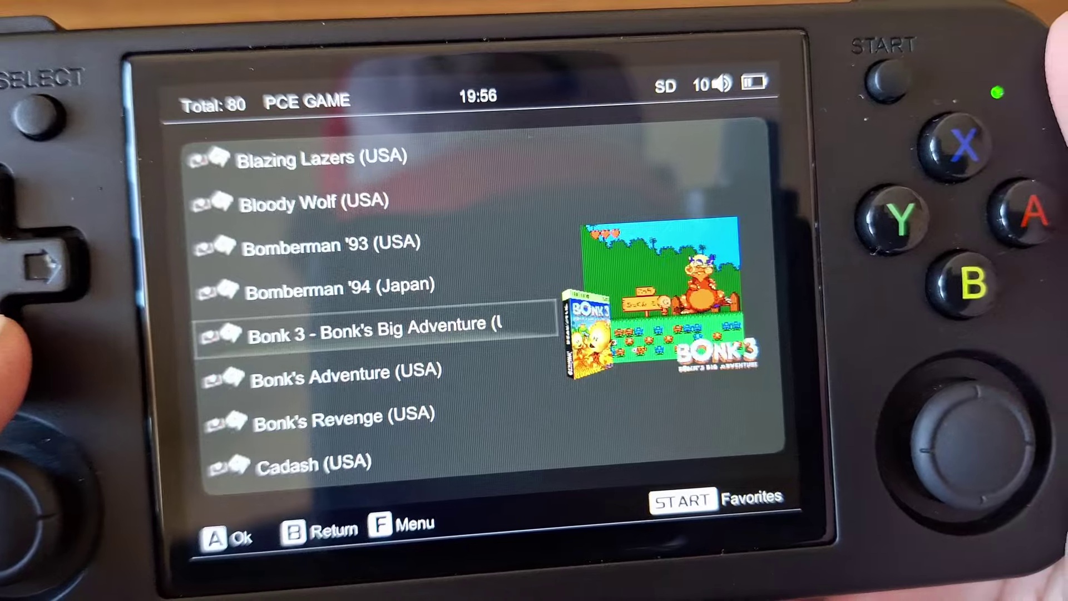
{"action": "key", "text": "Down"}
{"action": "key", "text": "Down"}
{"action": "key", "text": "Down"}
{"action": "key", "text": "Down"}
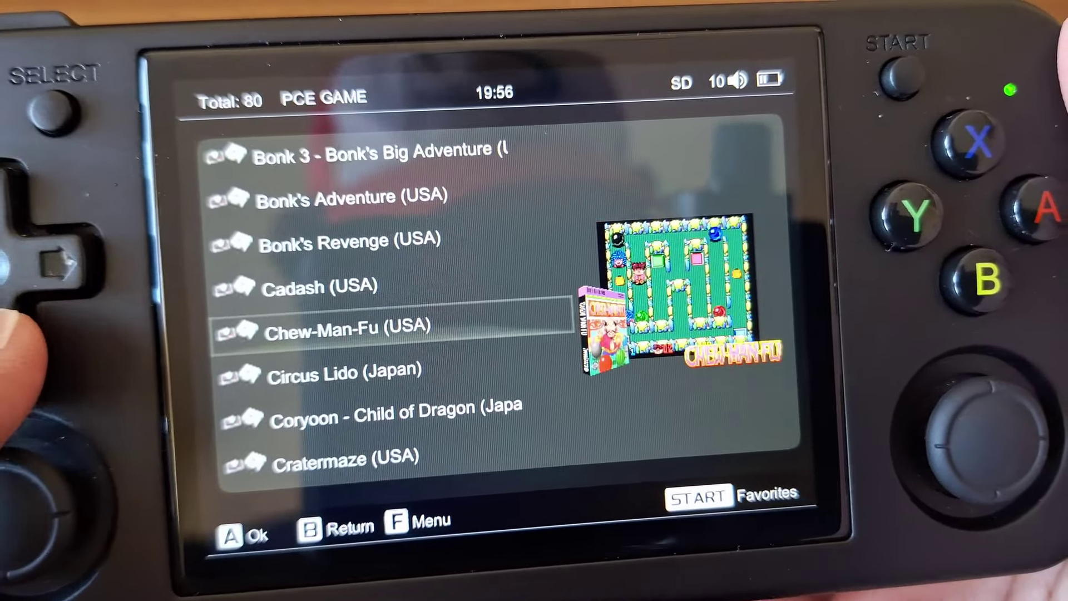
{"action": "key", "text": "Down"}
{"action": "key", "text": "Down"}
{"action": "key", "text": "Down"}
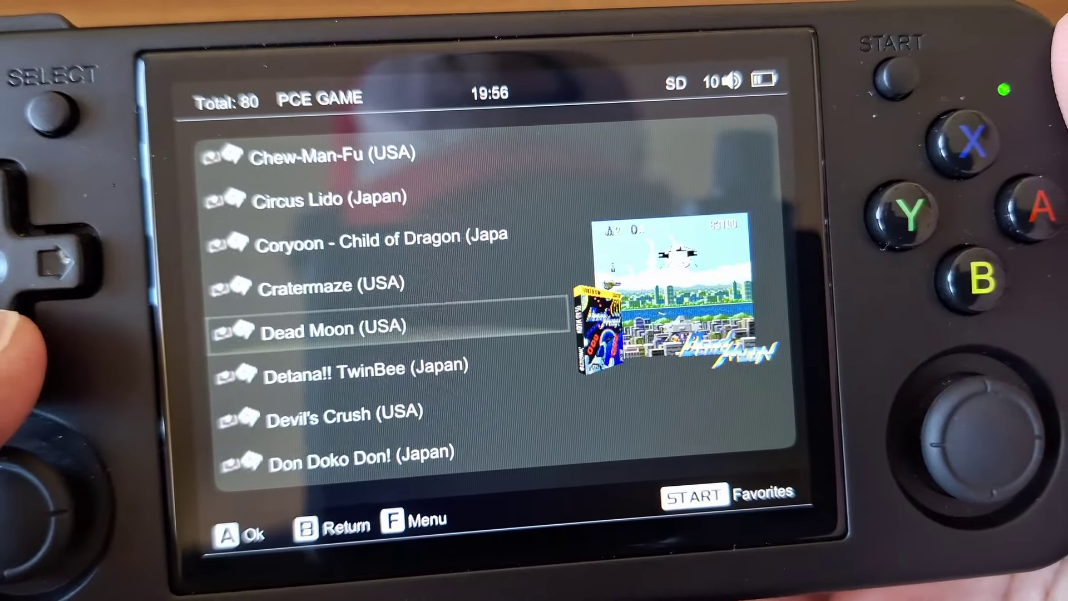